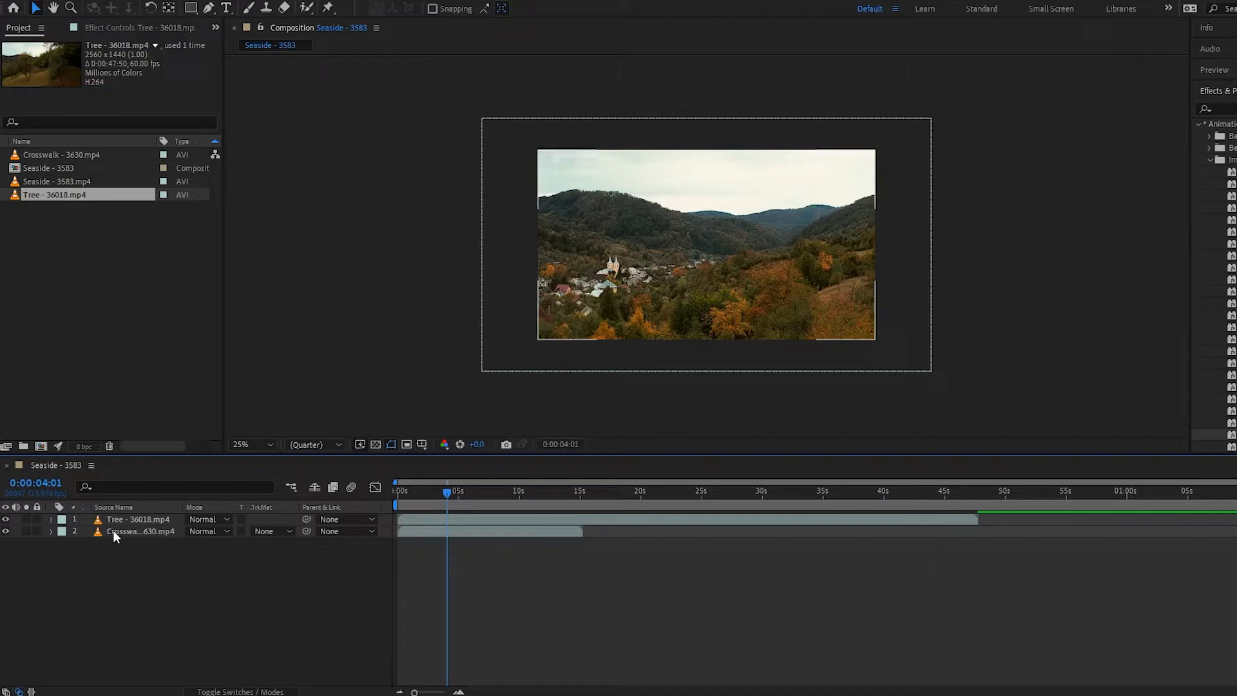
# - Move the current time indicator to 0:00:03:22
pyautogui.click(6, 519)
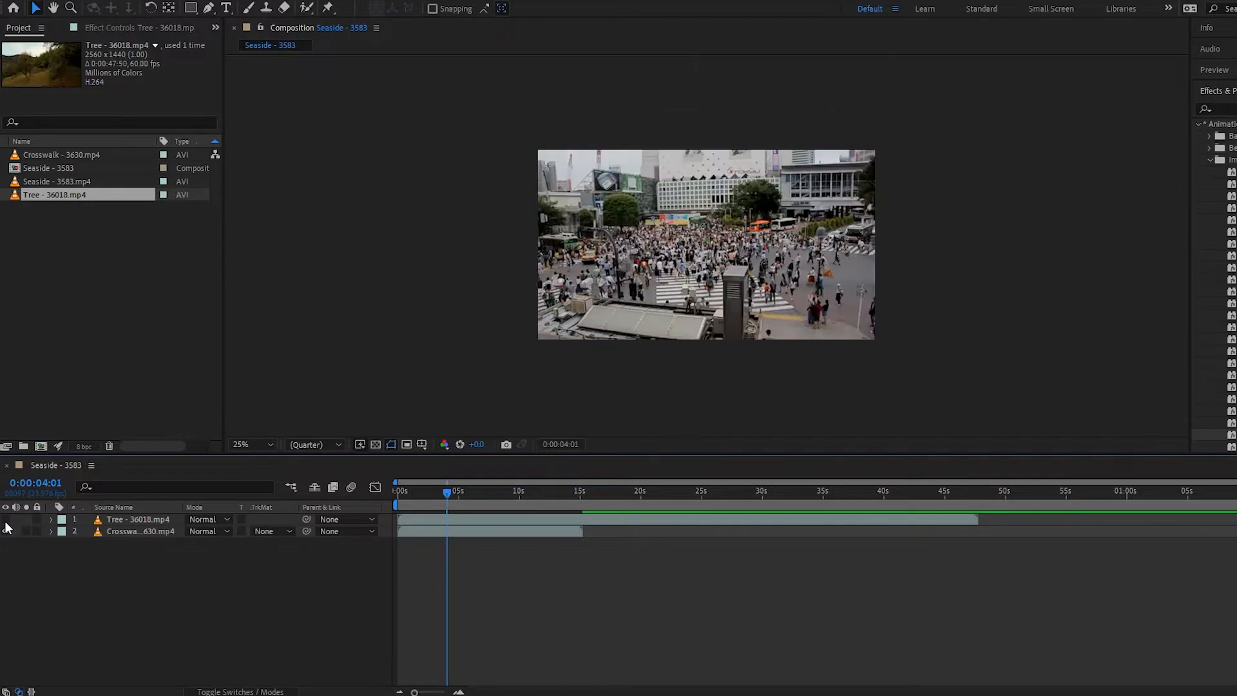
pyautogui.click(5, 519)
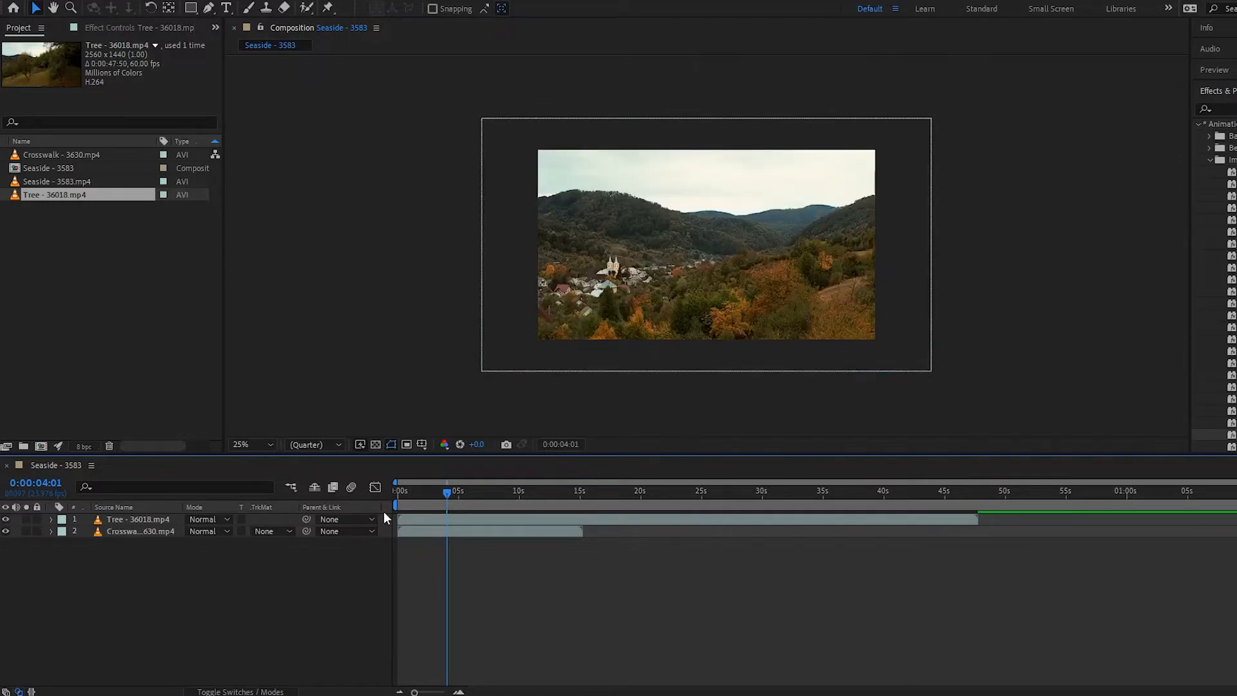
pyautogui.moveTo(424, 491); pyautogui.dragTo(446, 492)
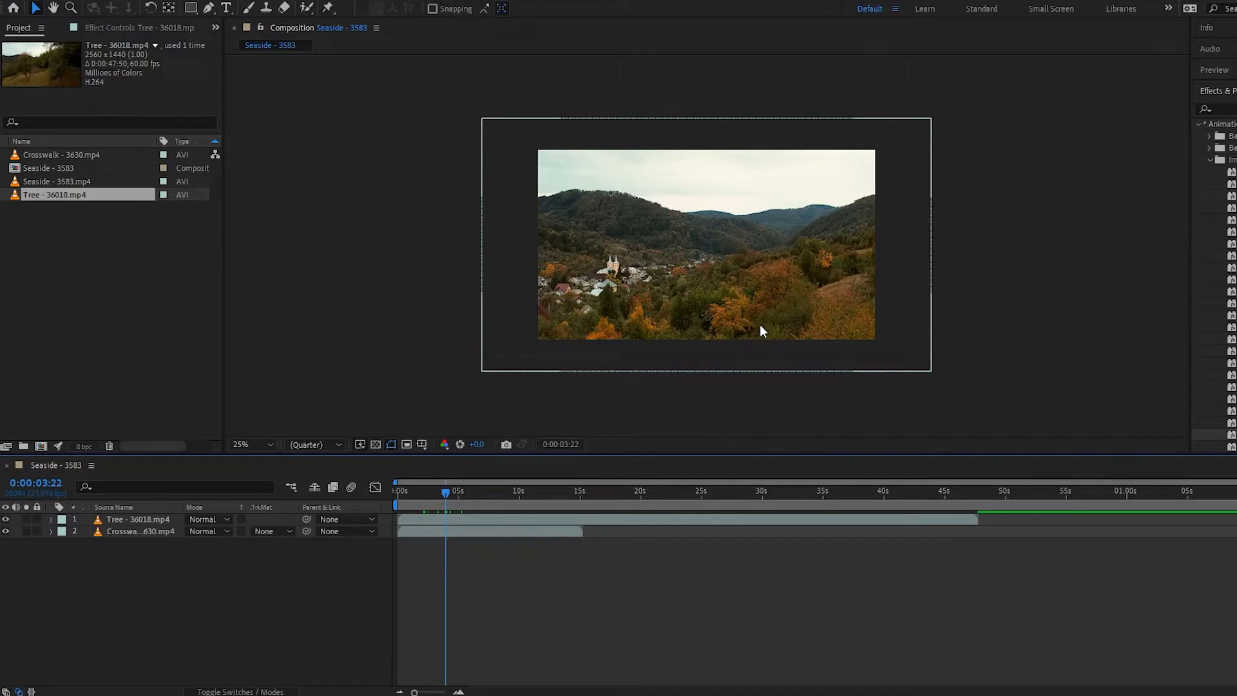
# - Apply the Inset Video - framed animation preset from Image - Creative to the Tree layer
pyautogui.click(148, 522)
pyautogui.press('s')
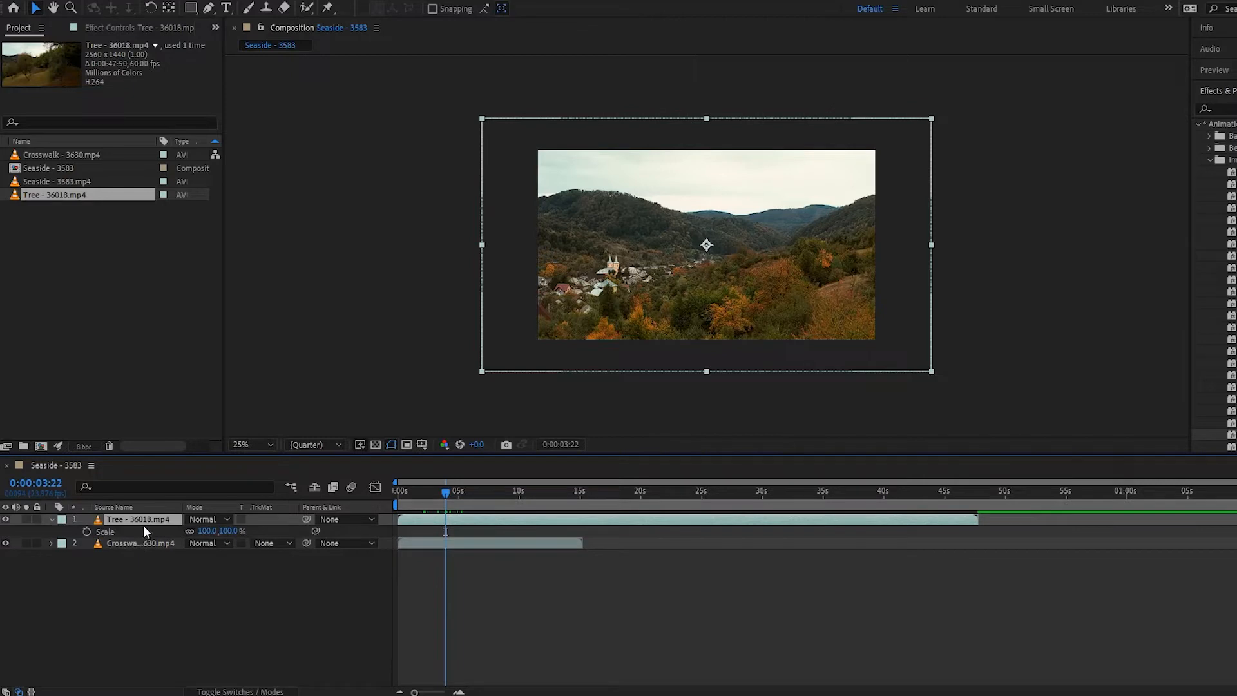
pyautogui.press('s')
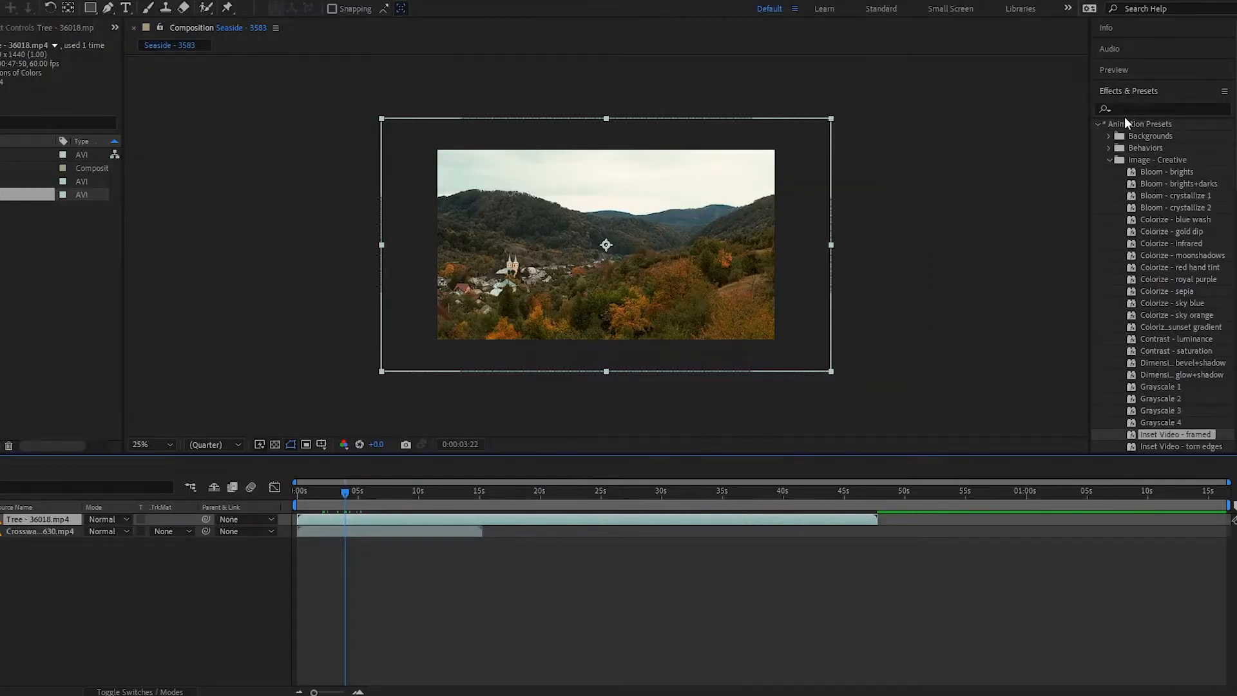
pyautogui.click(1111, 160)
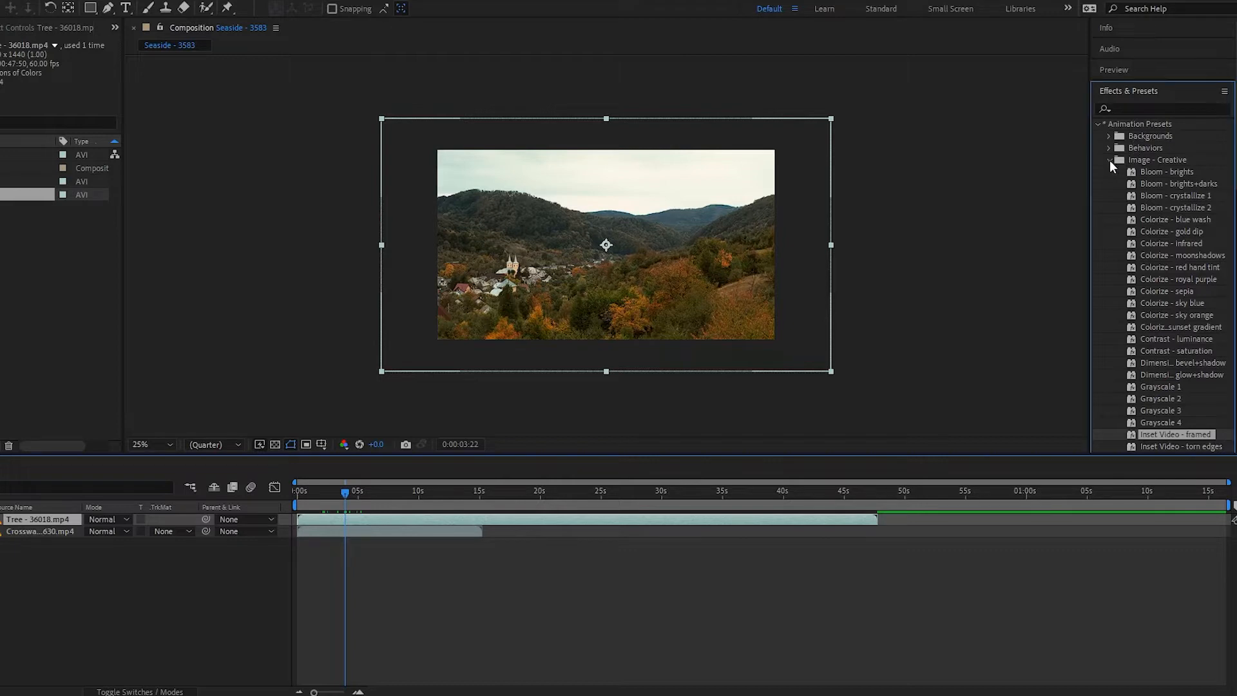
pyautogui.click(1096, 124)
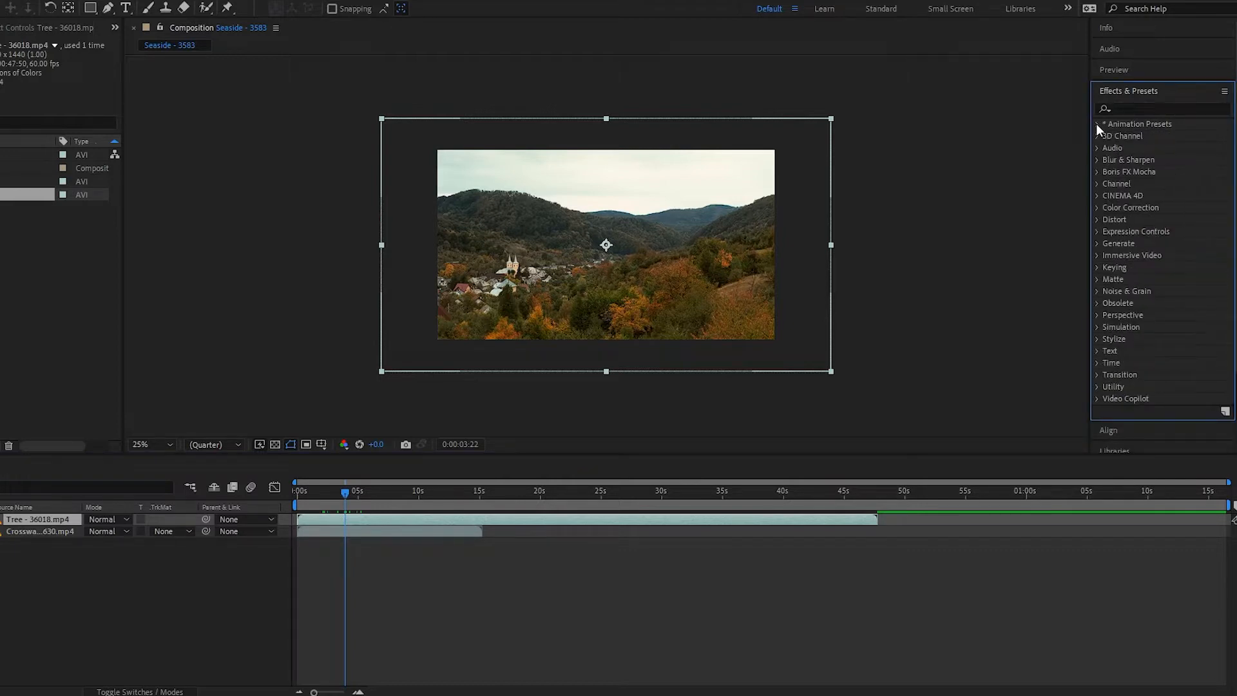
pyautogui.click(1097, 124)
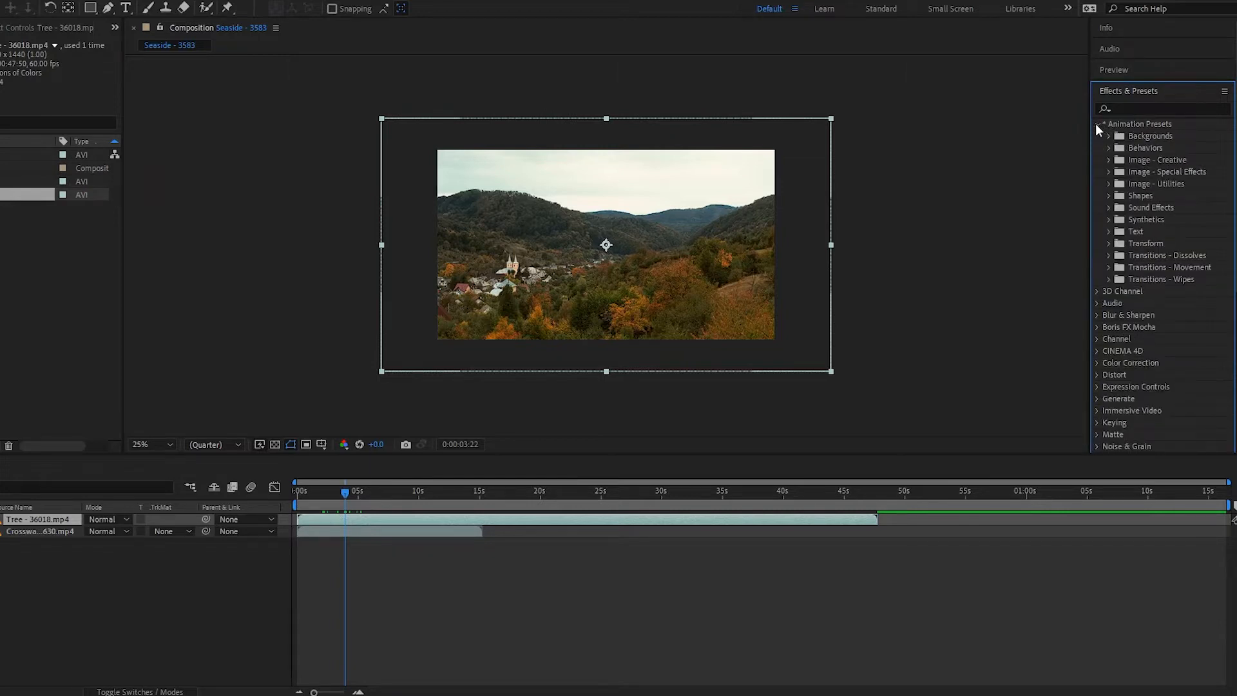
pyautogui.click(1108, 160)
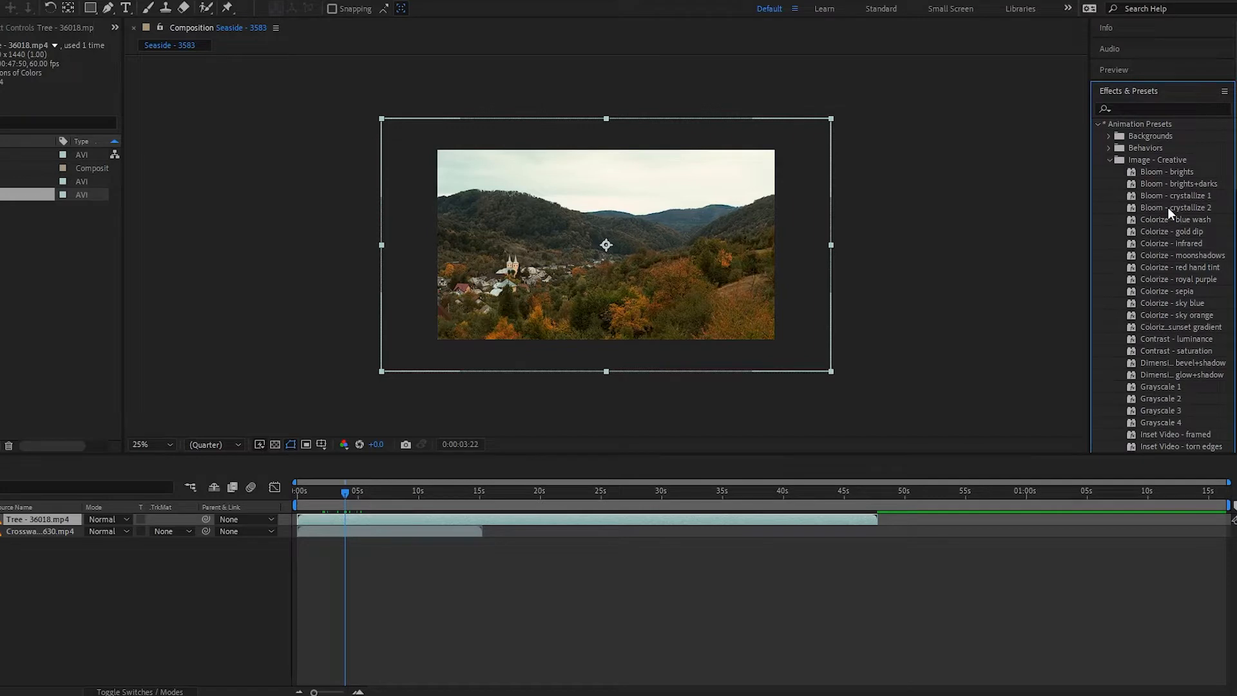
pyautogui.scroll(-2, 1178, 271)
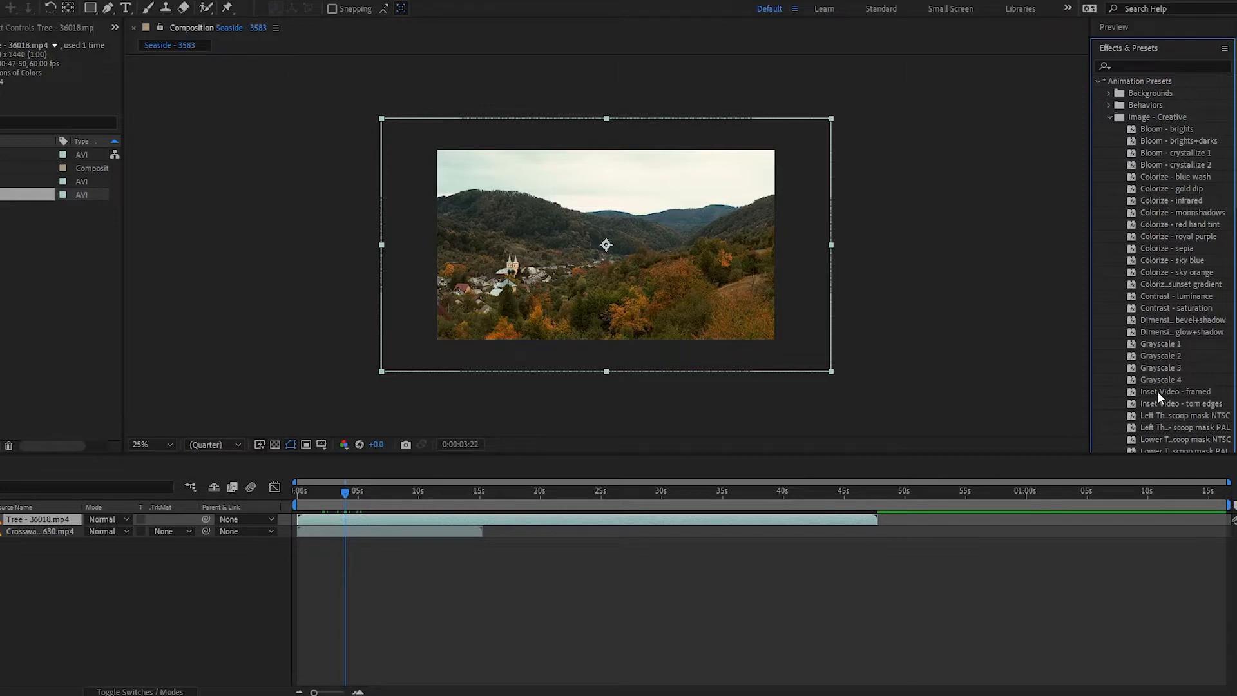
pyautogui.moveTo(1158, 392); pyautogui.dragTo(13, 519)
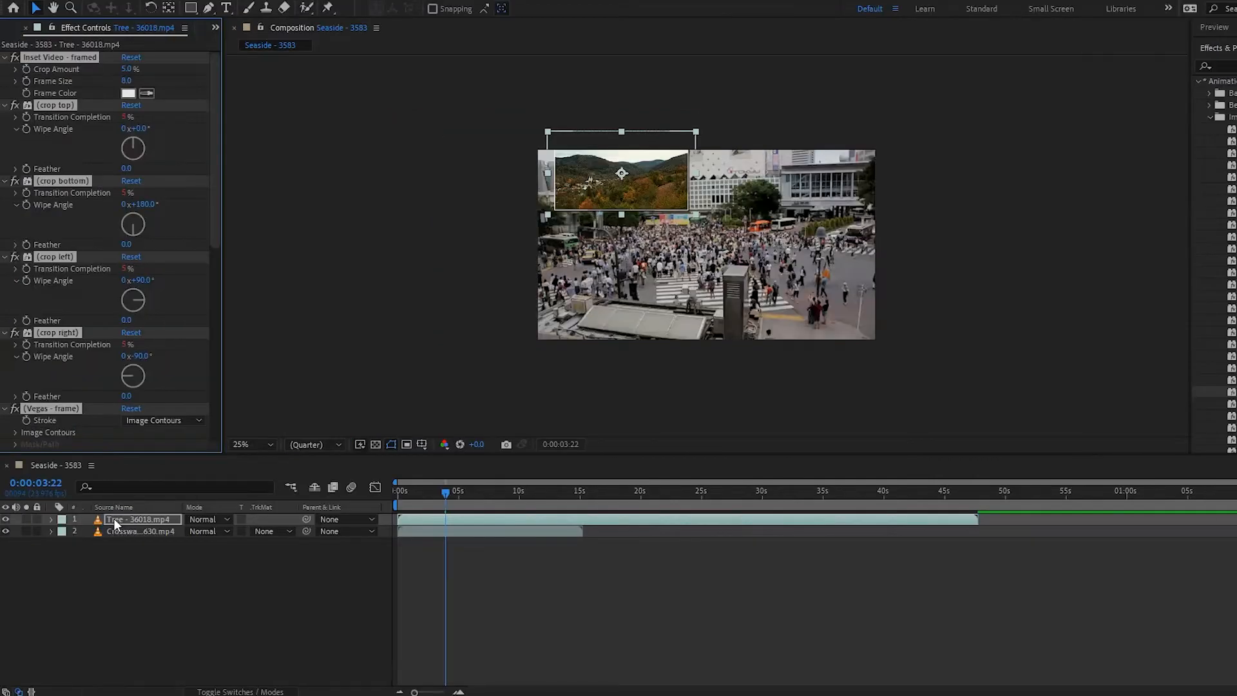
# - Move the inset picture down and right toward the centre of the composition
pyautogui.moveTo(611, 196); pyautogui.dragTo(633, 236)
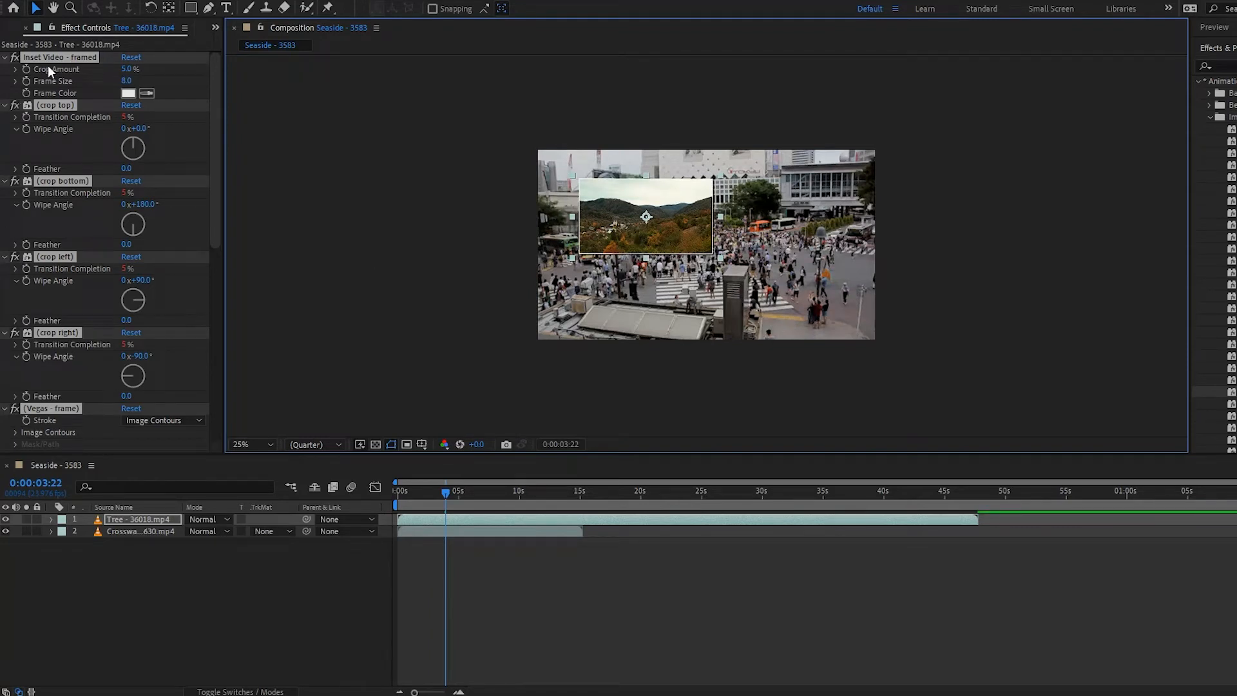
pyautogui.scroll(-5, 98, 193)
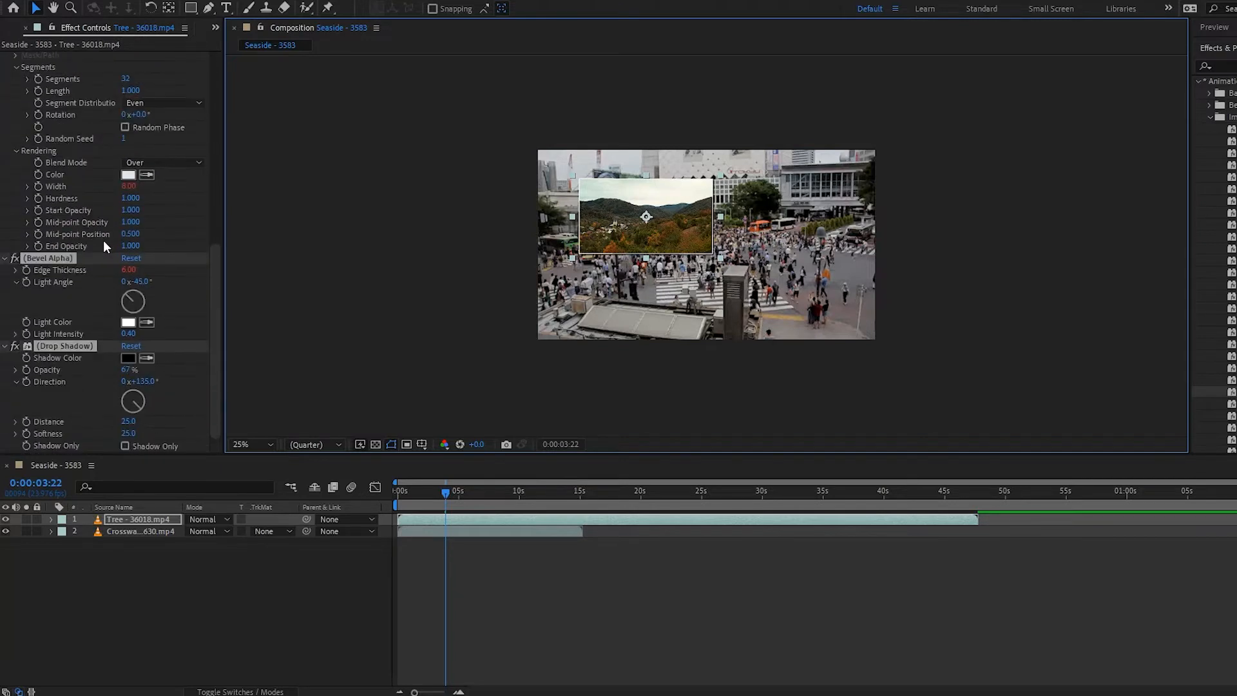
pyautogui.scroll(4, 96, 244)
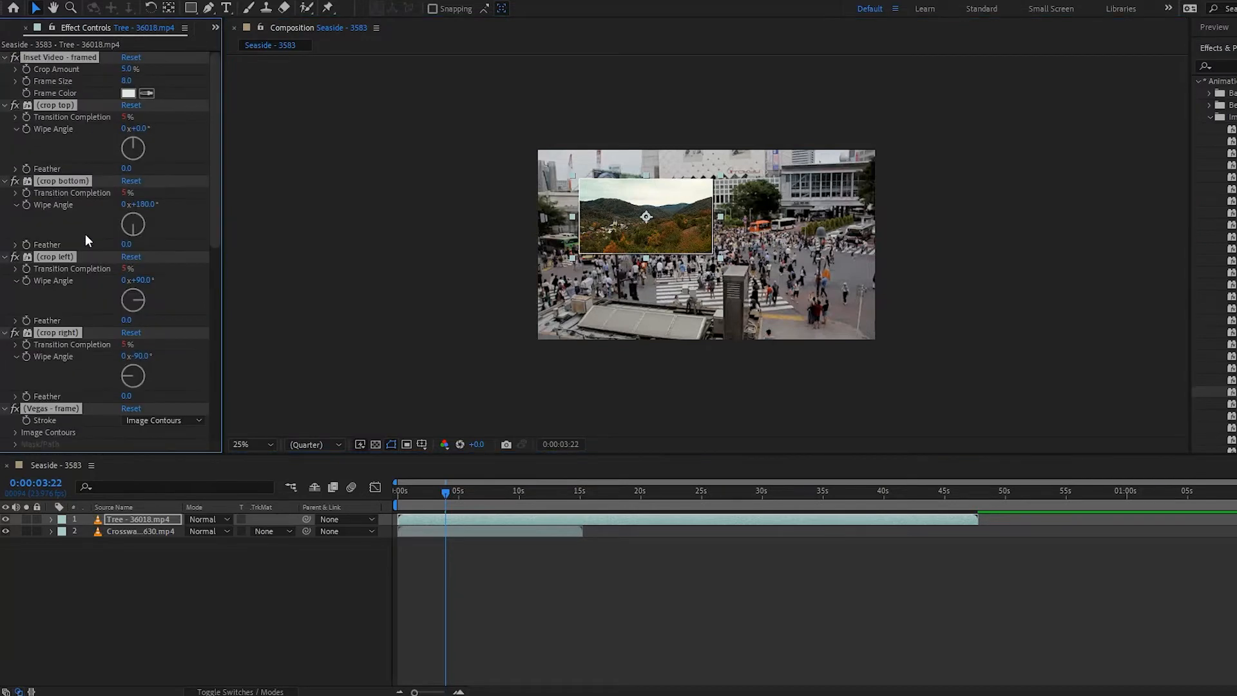
pyautogui.keyDown('ctrl'); pyautogui.click(4, 58); pyautogui.keyUp('ctrl')
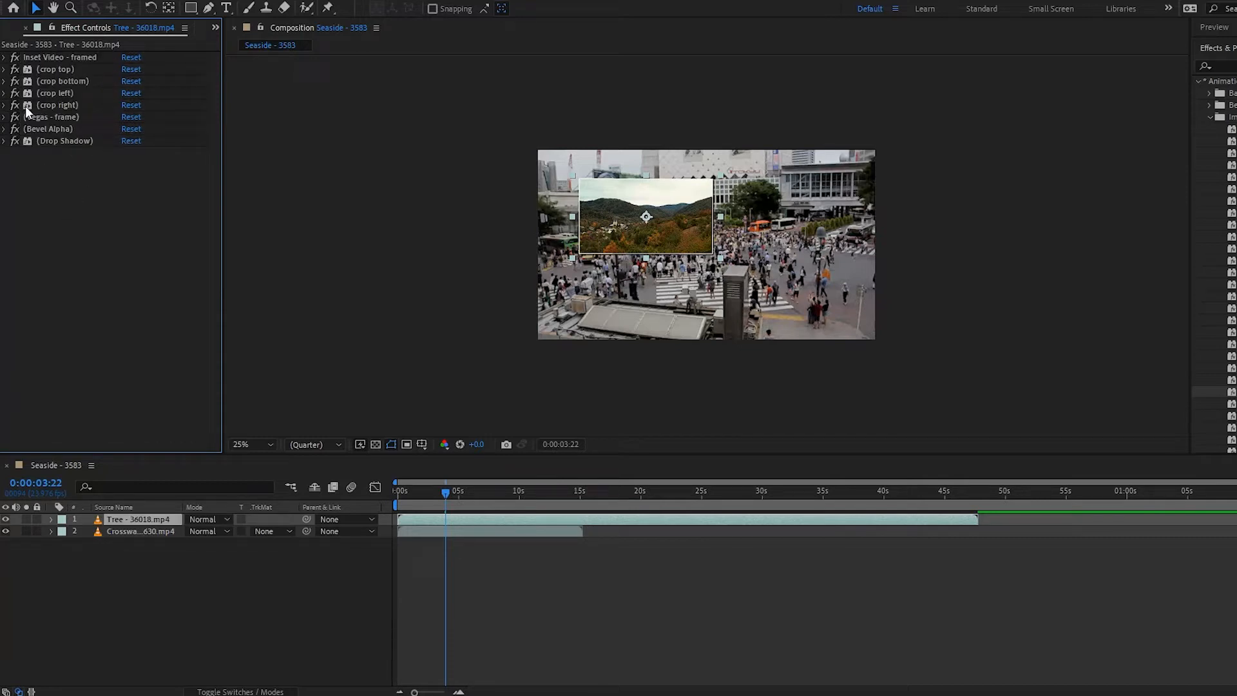
# - Enlarge the inset picture so it fills most of the composition's upper-left area
pyautogui.click(3, 105)
pyautogui.click(4, 106)
pyautogui.press('.')
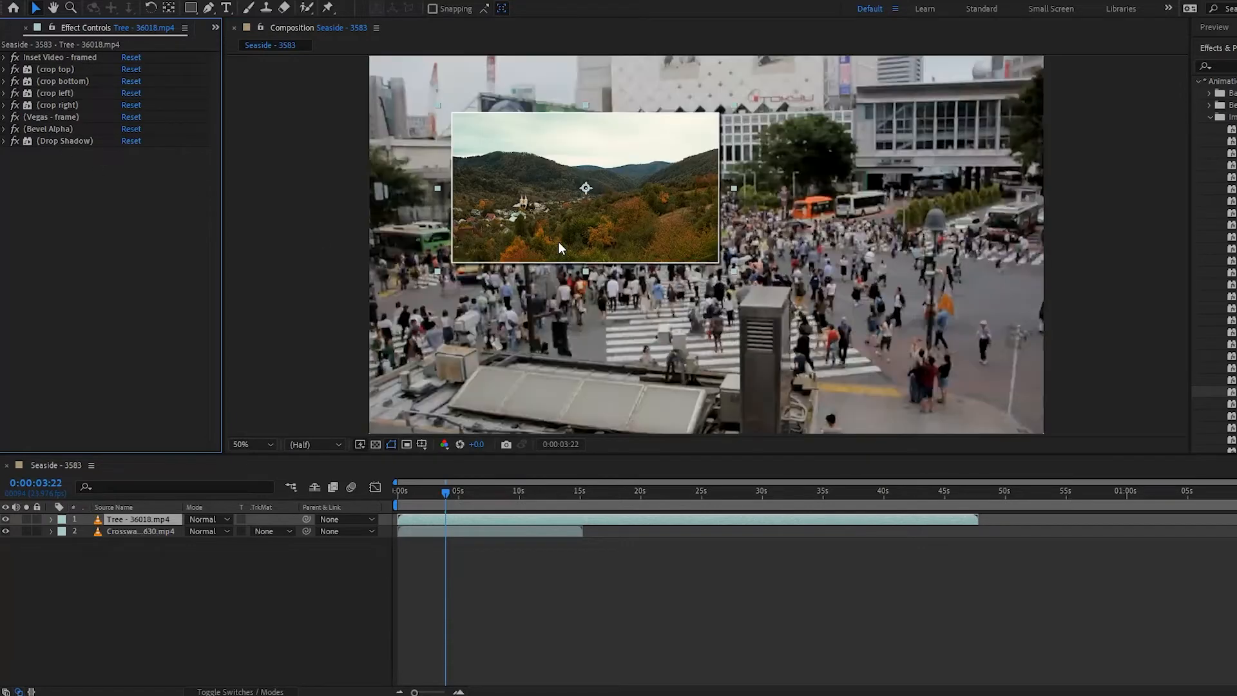
pyautogui.click(733, 271)
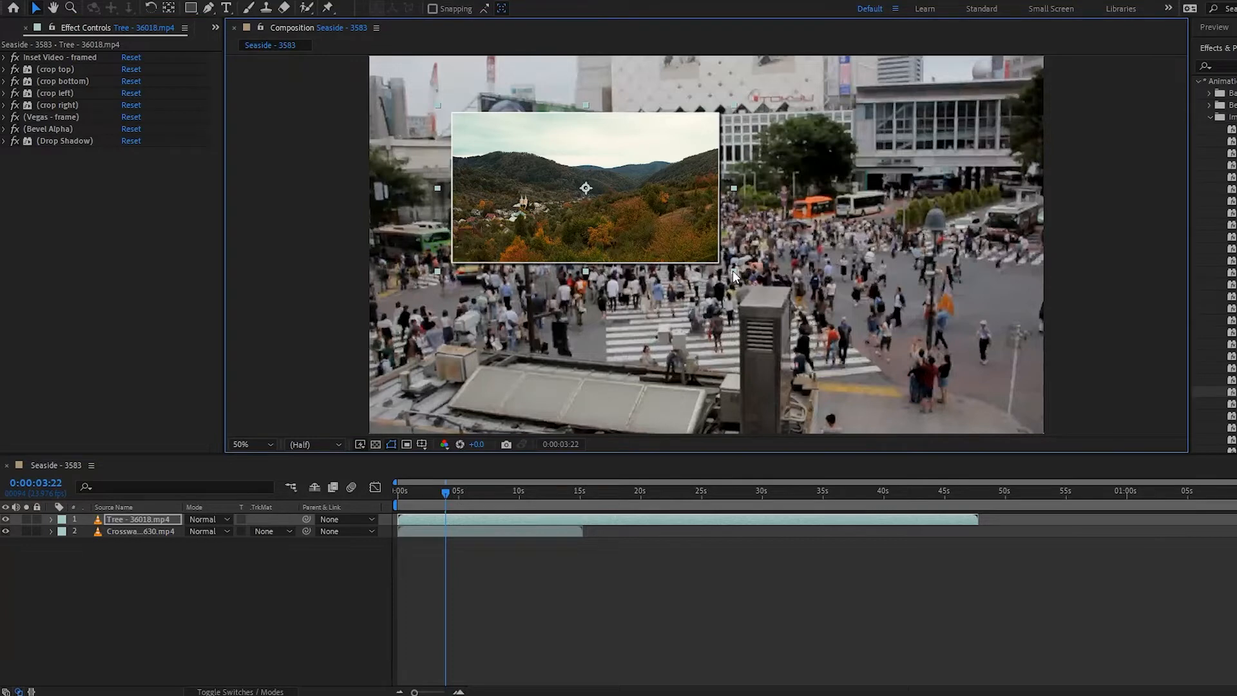
pyautogui.moveTo(732, 271); pyautogui.dragTo(793, 361)
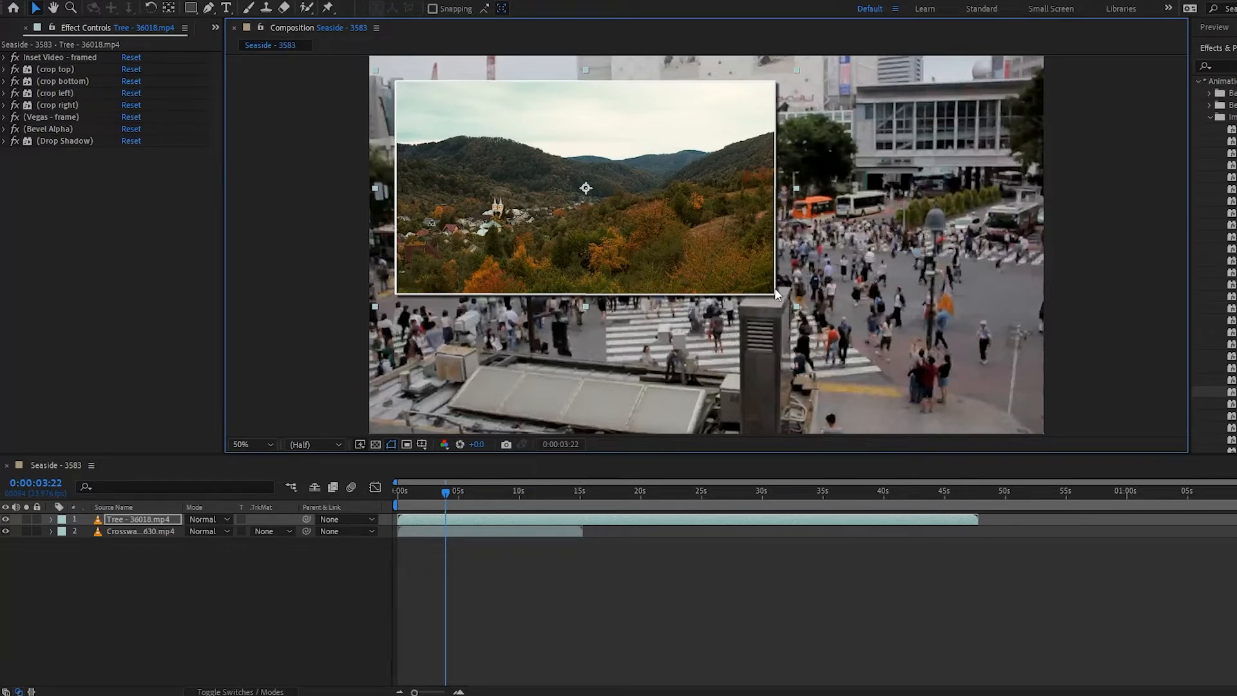
# - Examine the Width property of the Vegas - frame effect and the expression driving it
pyautogui.click(5, 118)
pyautogui.click(15, 118)
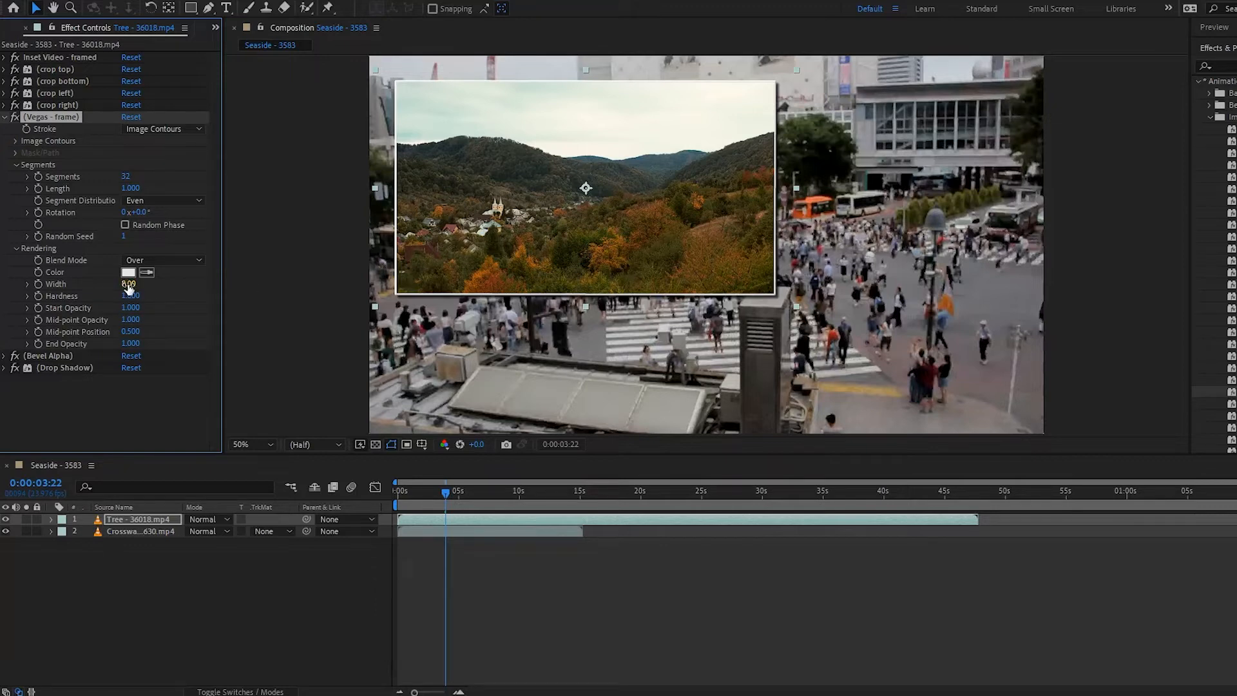
pyautogui.click(52, 519)
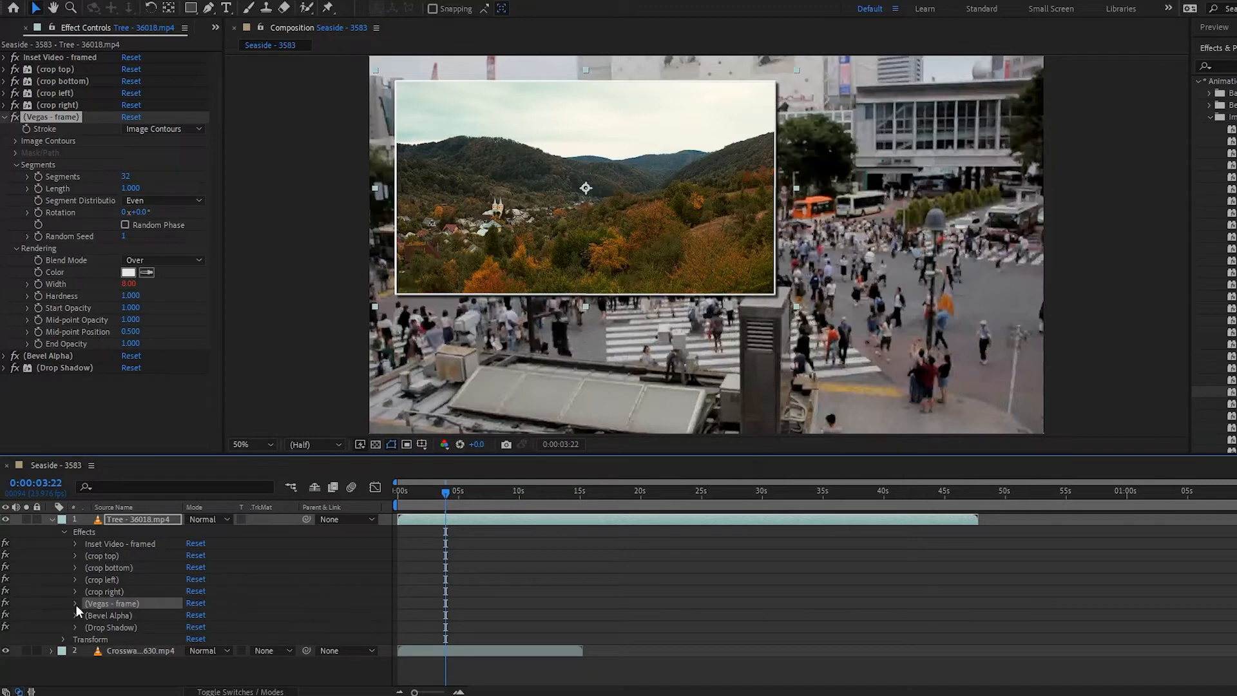
pyautogui.click(75, 603)
pyautogui.scroll(-1, 90, 618)
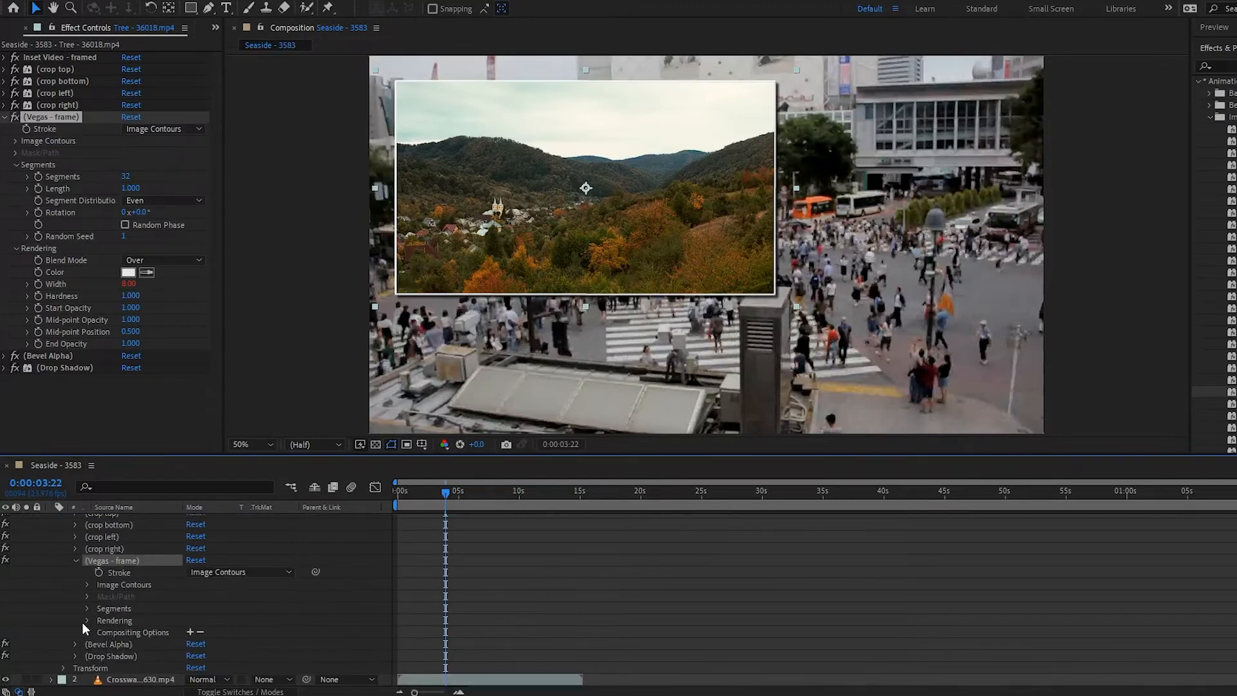
pyautogui.click(87, 620)
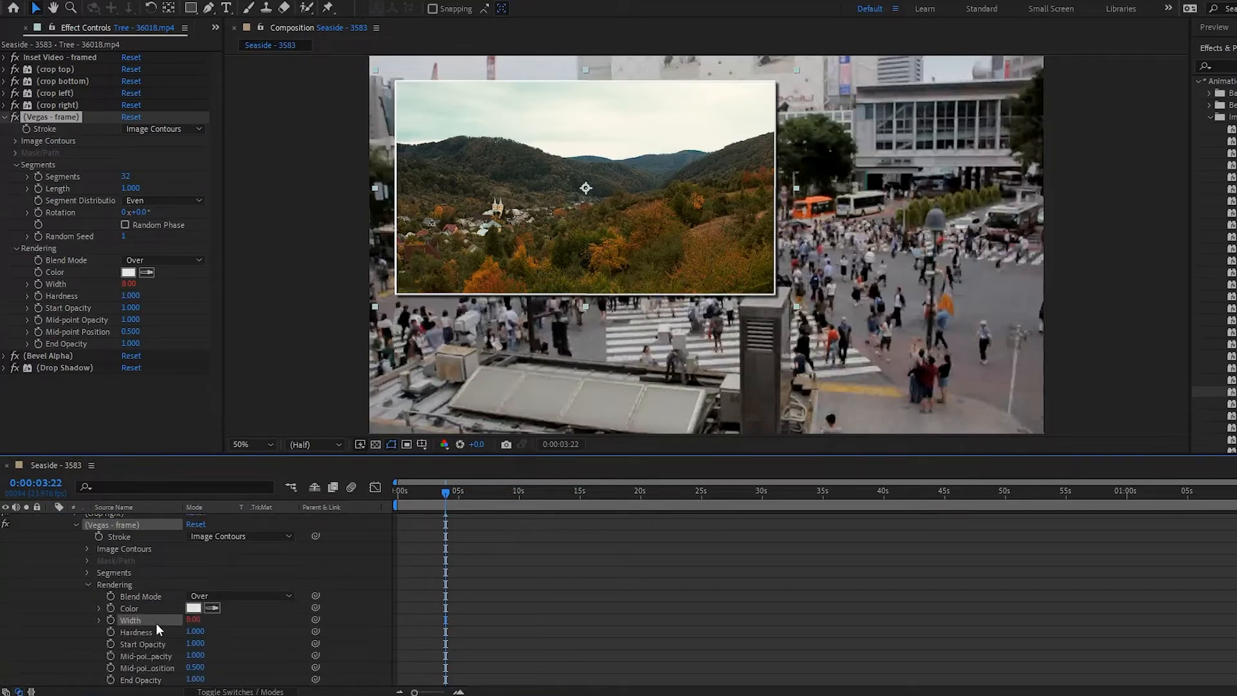
pyautogui.keyDown('alt'); pyautogui.click(110, 620); pyautogui.keyUp('alt')
pyautogui.write('effect("Inset Video - framed")("Frame Size")')
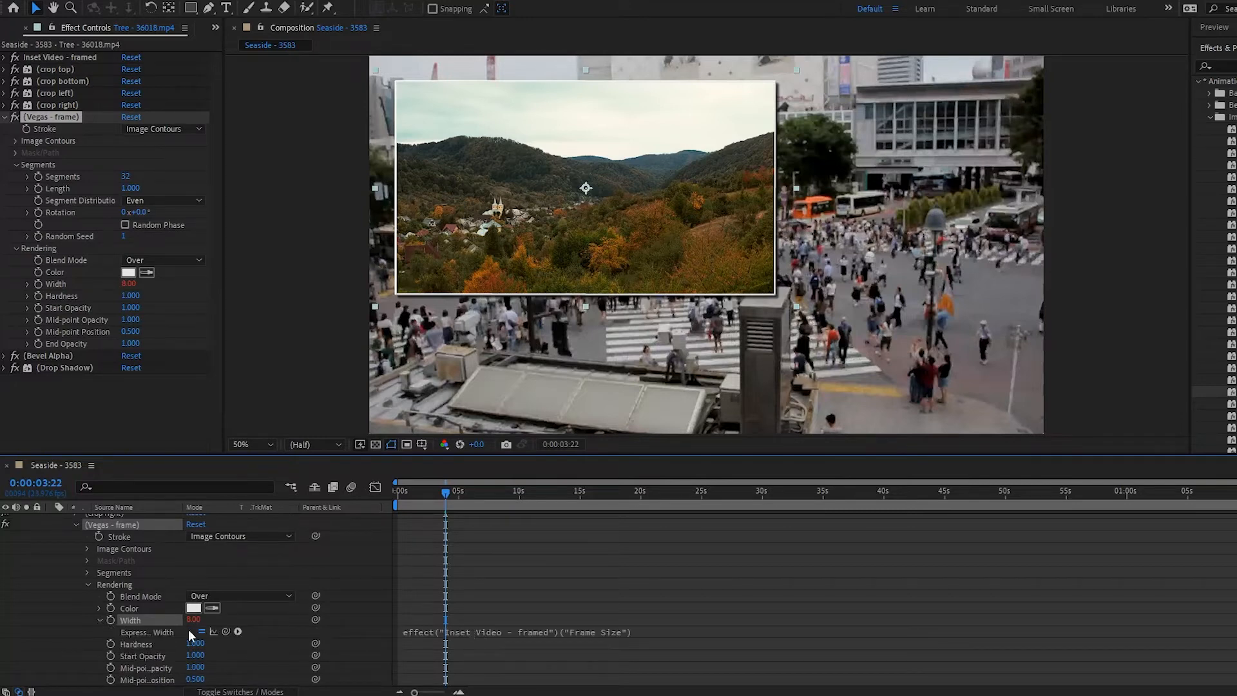
pyautogui.click(88, 584)
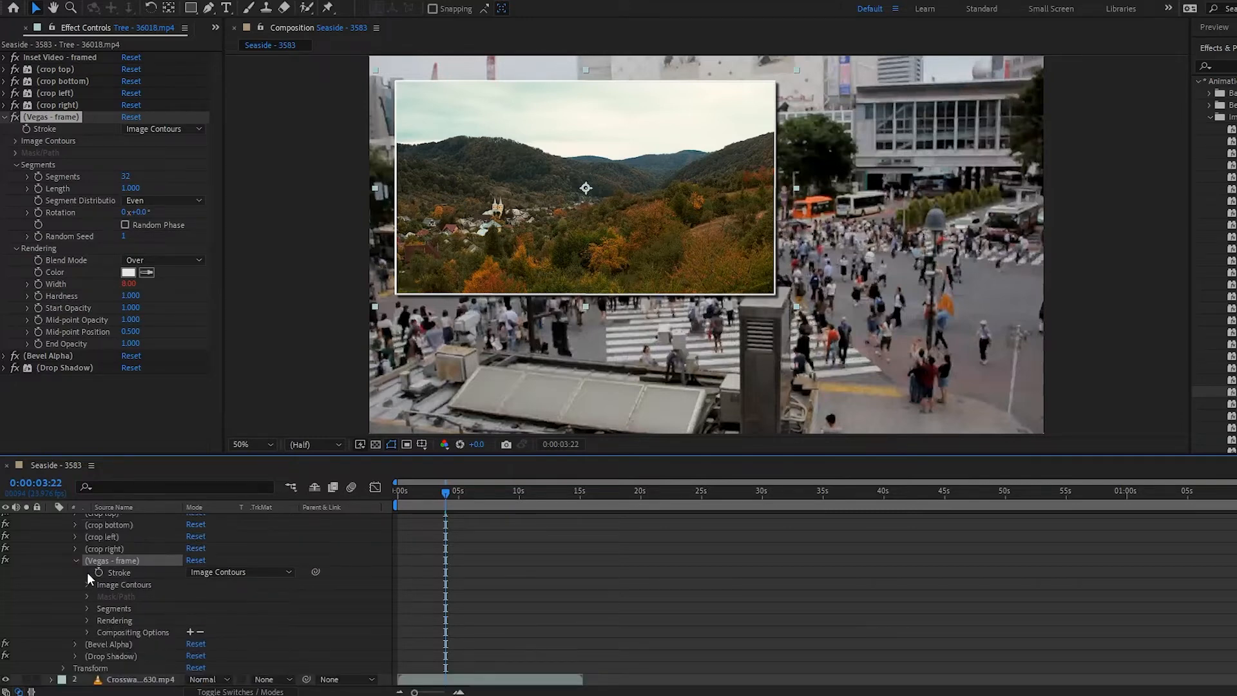
pyautogui.click(75, 560)
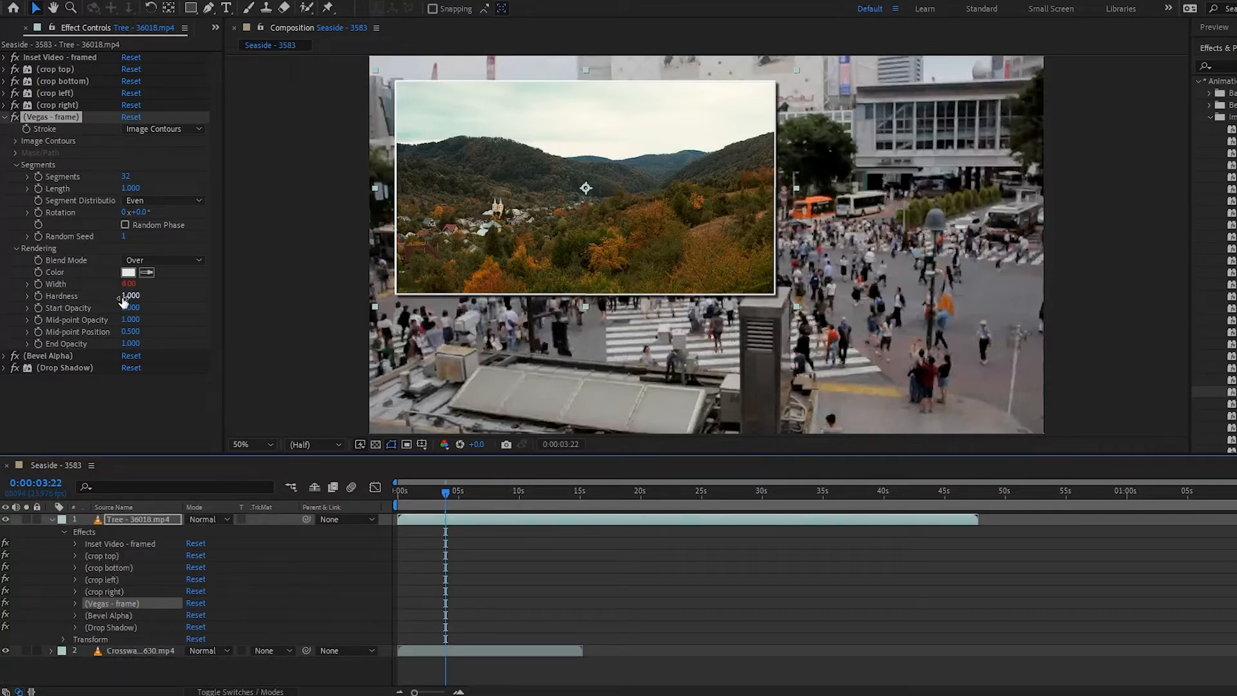
# - Remove the Width expression, set the Vegas - frame Width to 17, and turn that effect off
pyautogui.keyDown('alt'); pyautogui.click(38, 284); pyautogui.keyUp('alt')
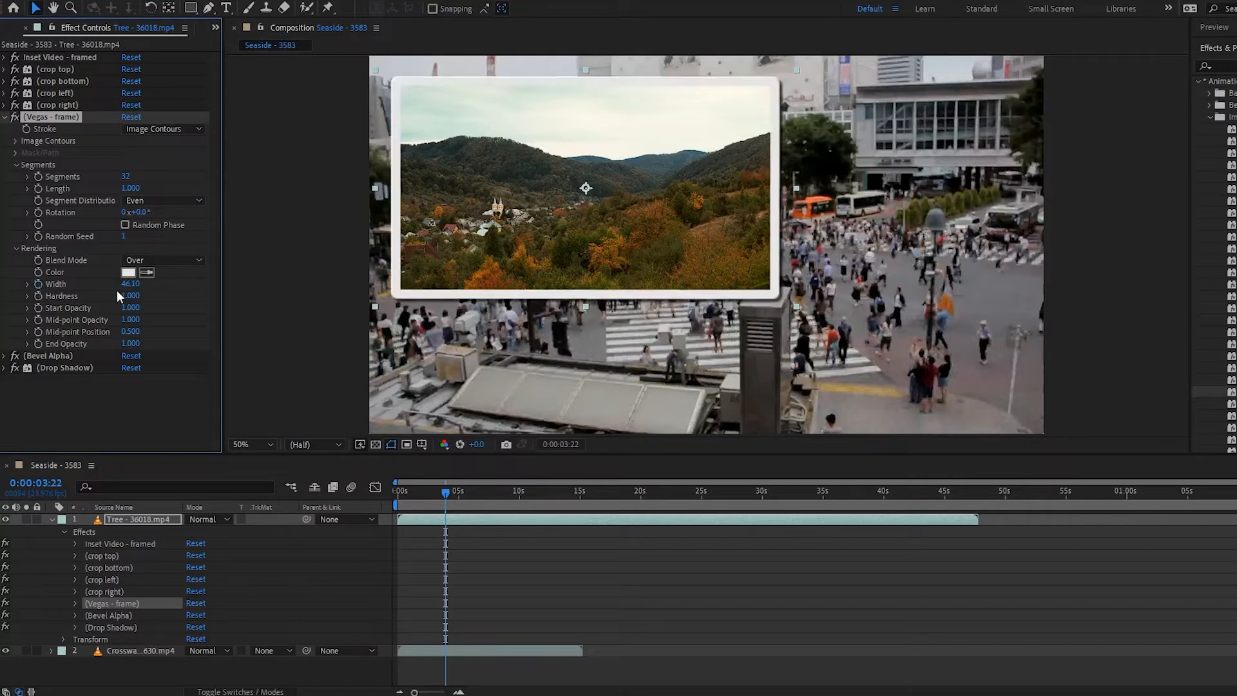
pyautogui.moveTo(131, 284); pyautogui.dragTo(2, 303)
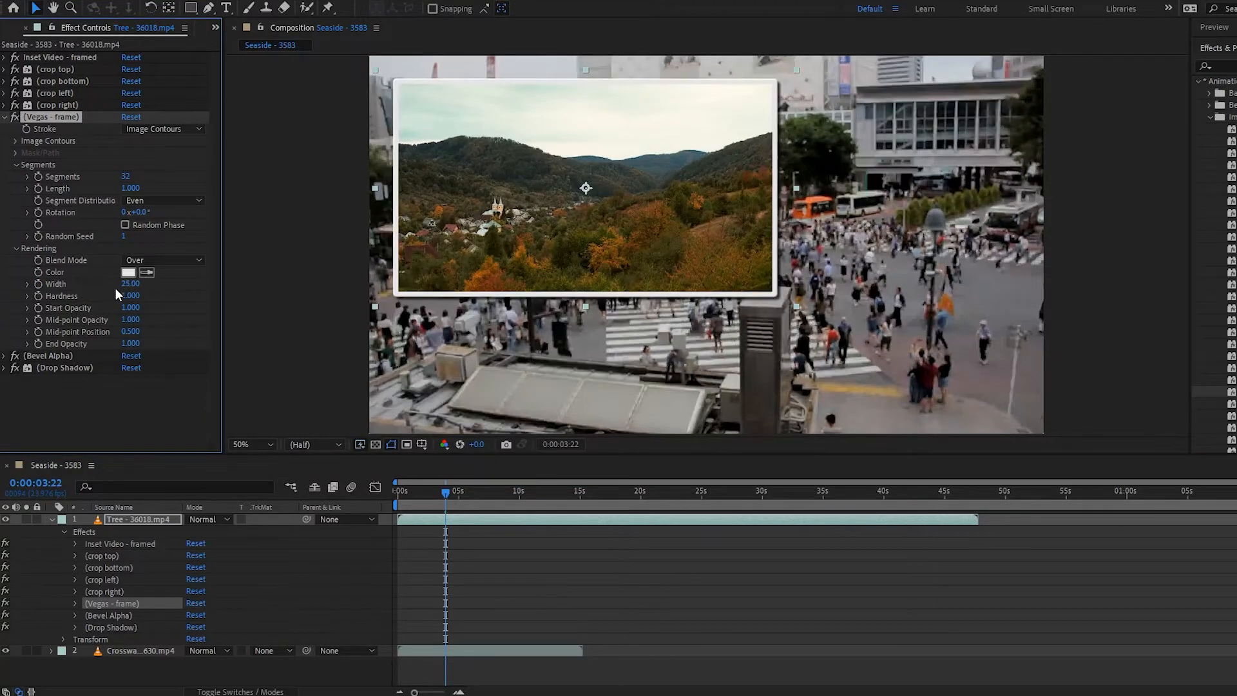
pyautogui.moveTo(131, 285); pyautogui.dragTo(105, 294)
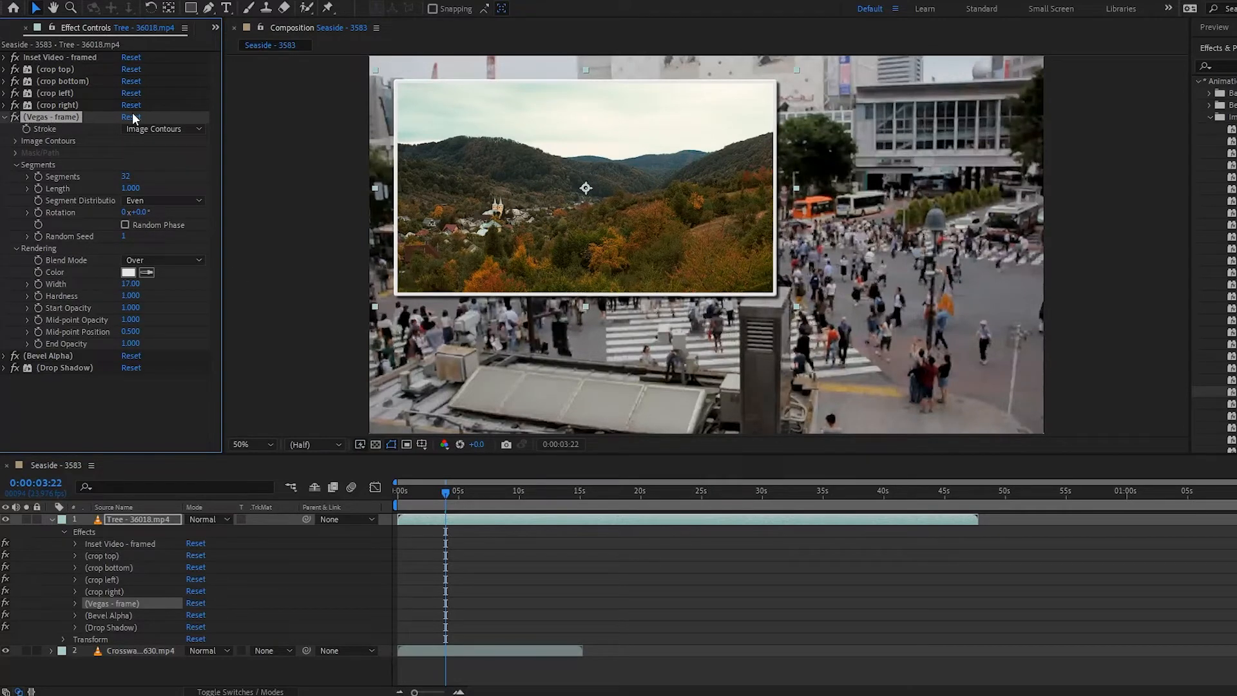
pyautogui.click(15, 118)
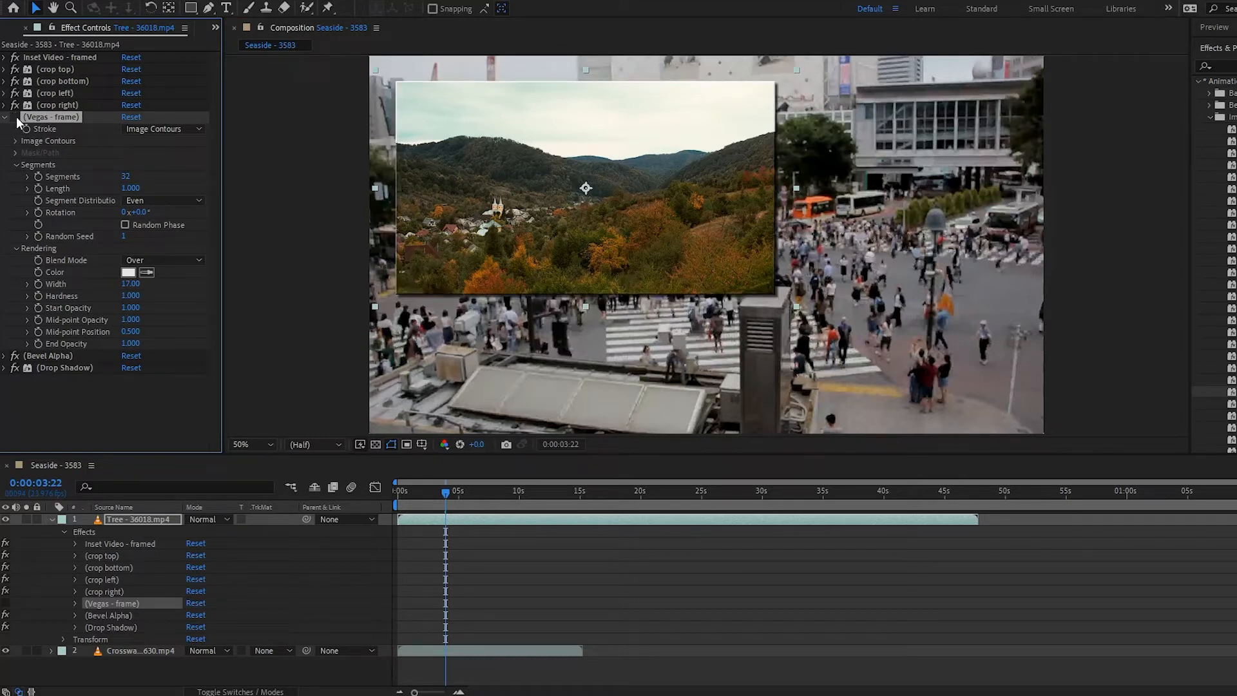
# - Set the Bevel Alpha Edge Thickness to 30.40 and turn the Bevel Alpha effect off
pyautogui.click(4, 355)
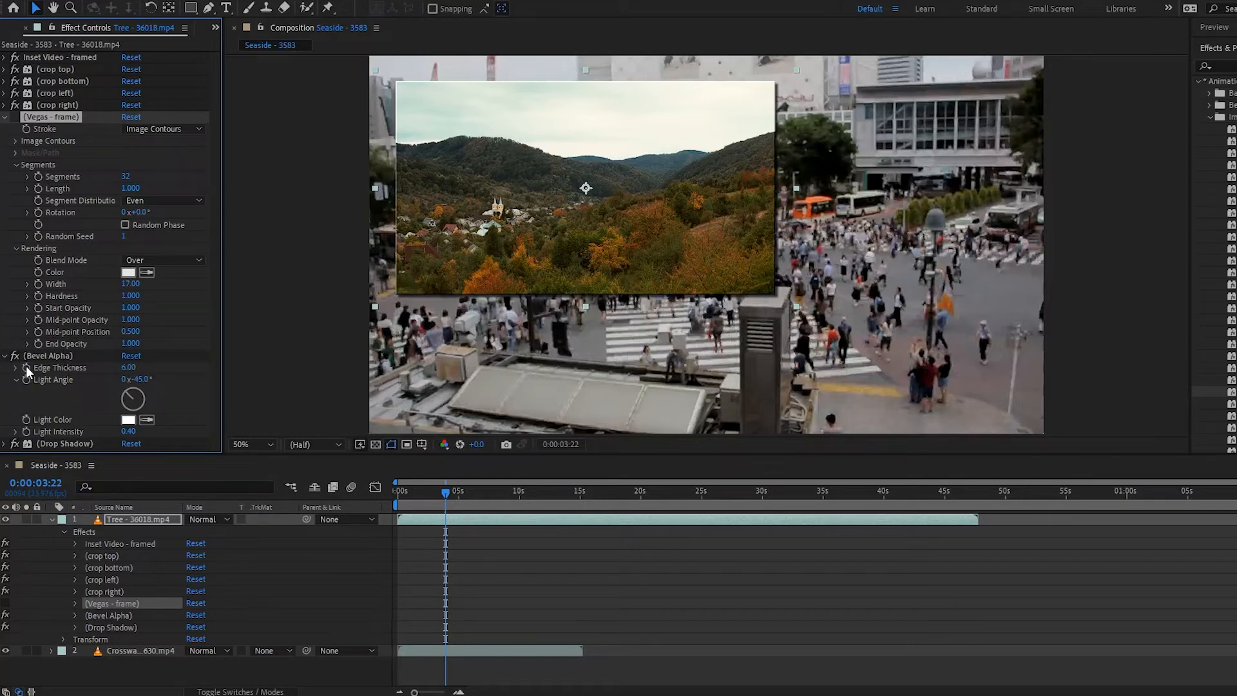
pyautogui.moveTo(128, 367); pyautogui.dragTo(417, 325)
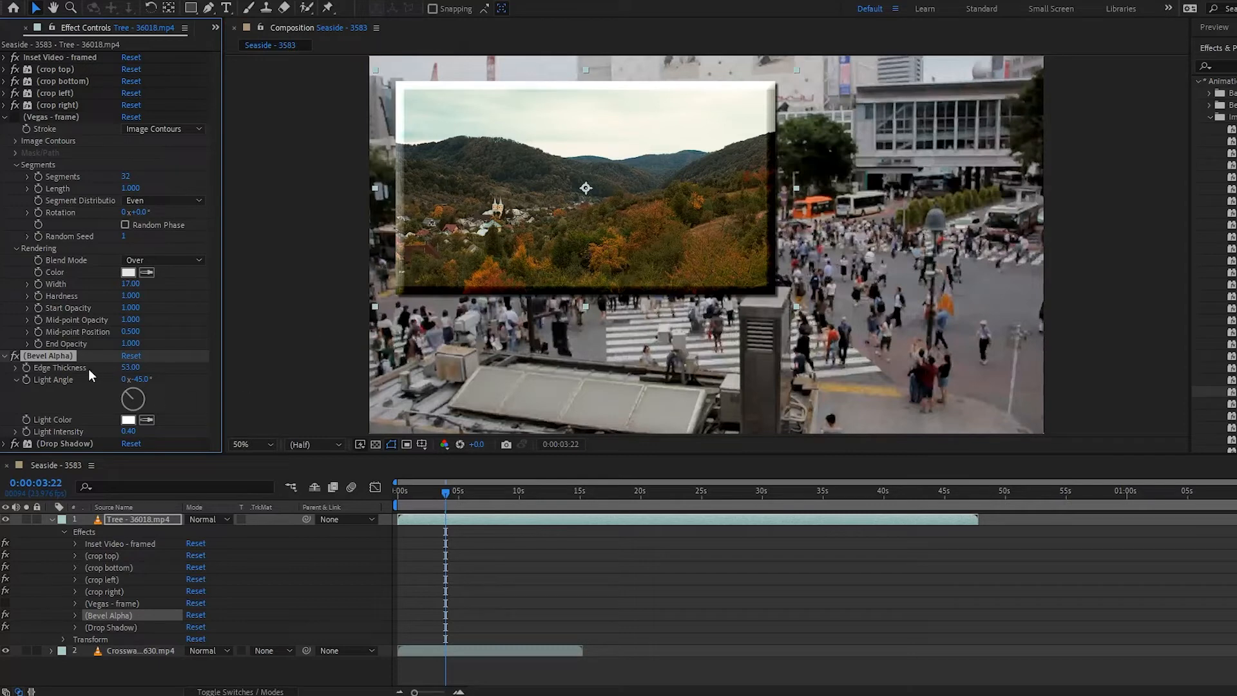
pyautogui.moveTo(129, 367); pyautogui.dragTo(0, 395)
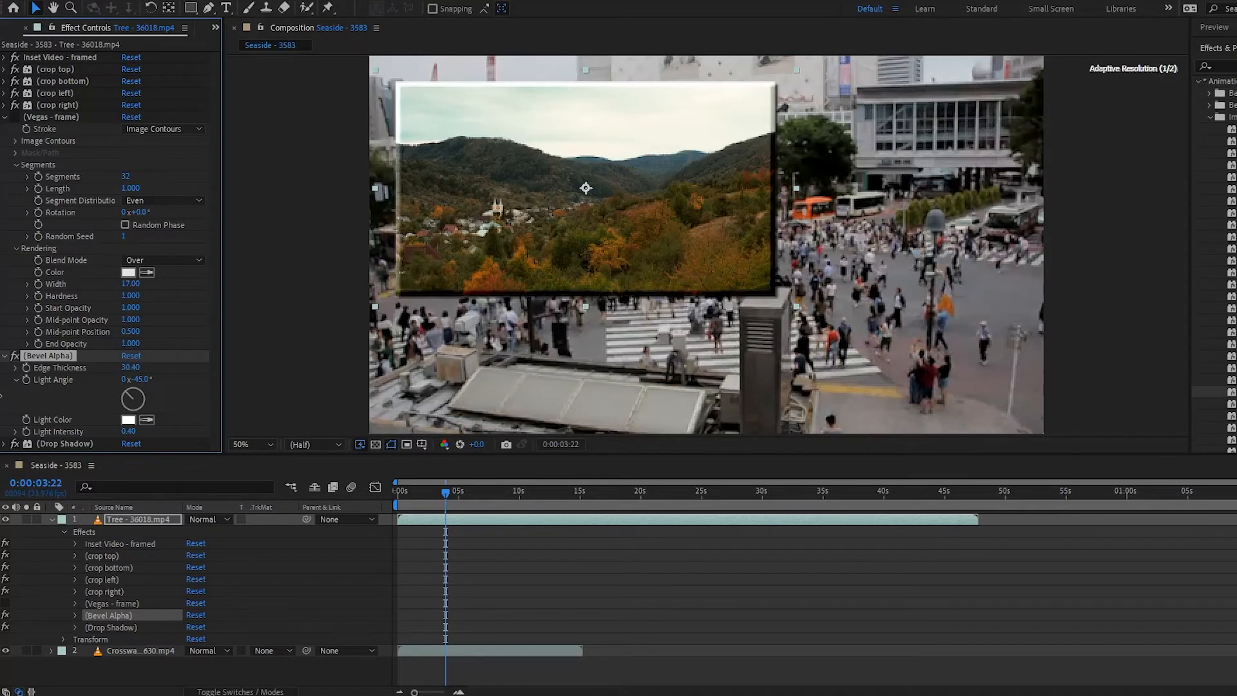
pyautogui.click(5, 356)
pyautogui.click(15, 355)
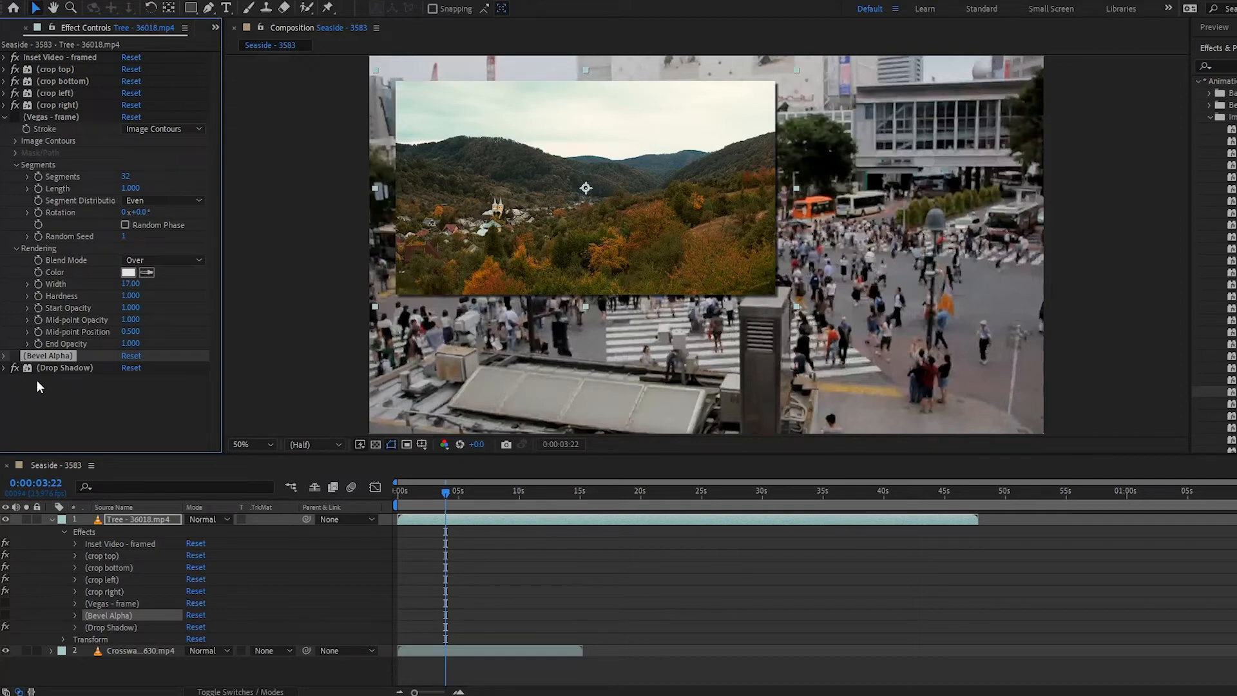
# - Set the Drop Shadow opacity to 72%
pyautogui.click(4, 368)
pyautogui.moveTo(126, 370); pyautogui.dragTo(139, 372)
pyautogui.click(260, 404)
pyautogui.scroll(-2, 260, 405)
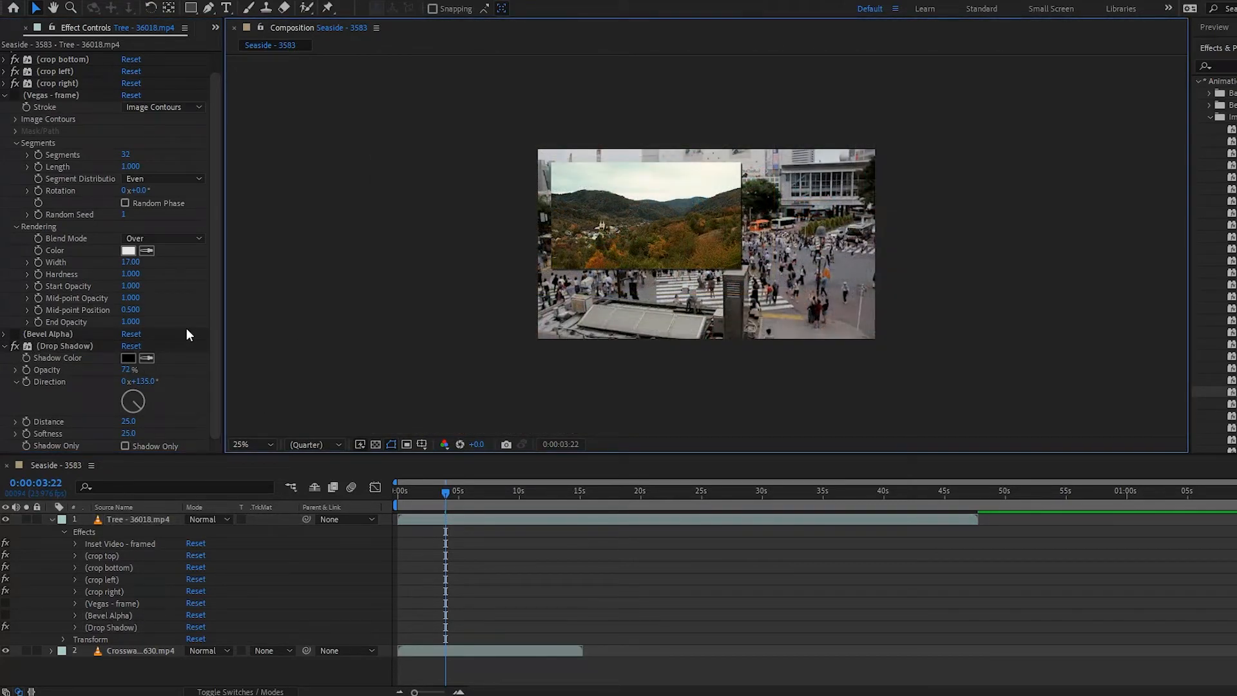
# - Remove all effects from the Tree layer
pyautogui.click(55, 59)
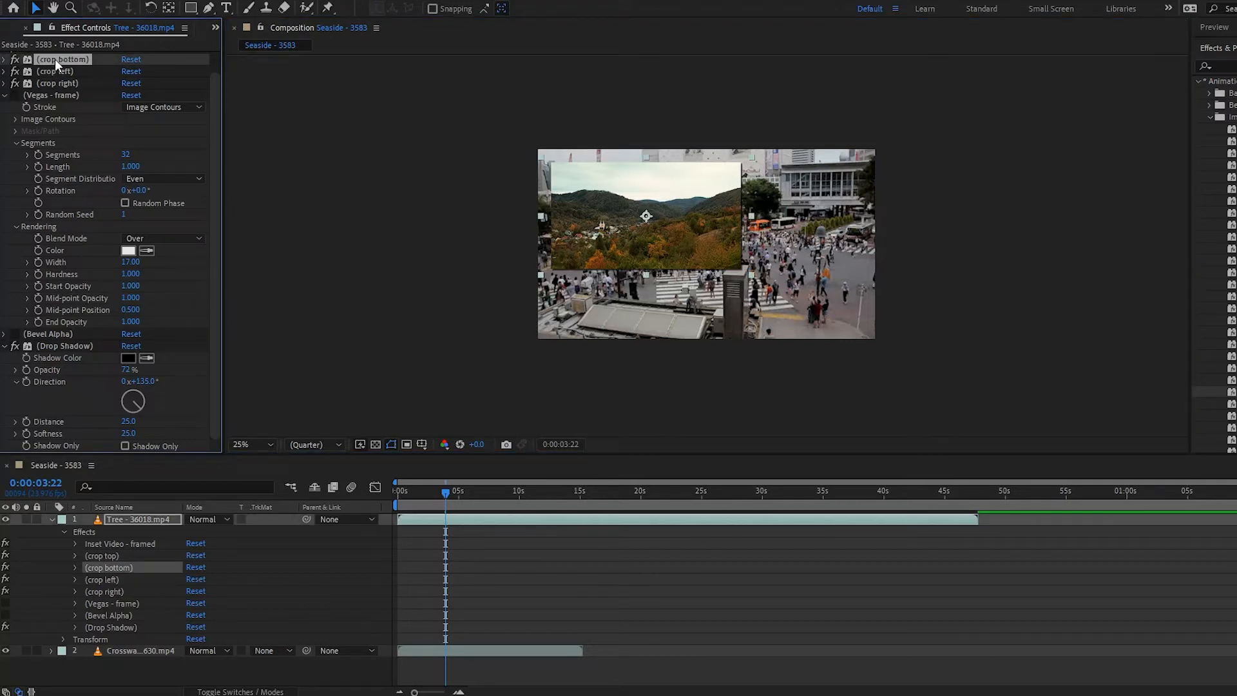
pyautogui.hotkey('ctrl', 'shift', 'e')
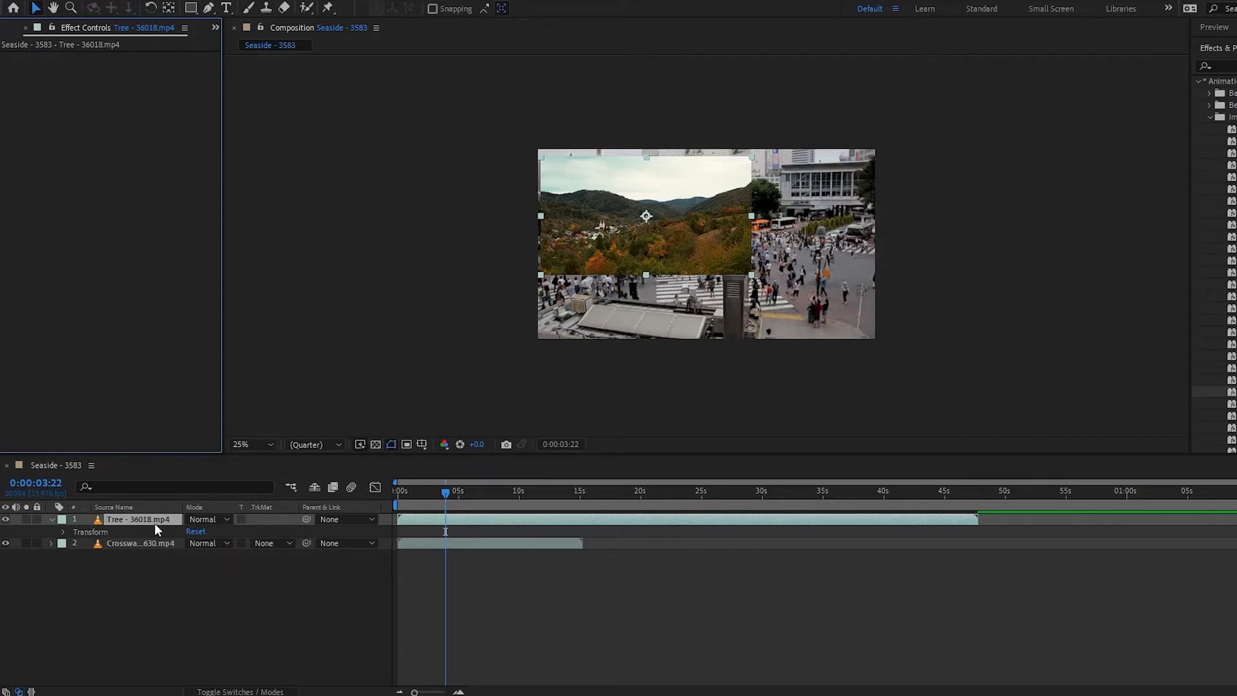
# - Add the Seaside clip from the project to the composition as the top layer
pyautogui.click(214, 28)
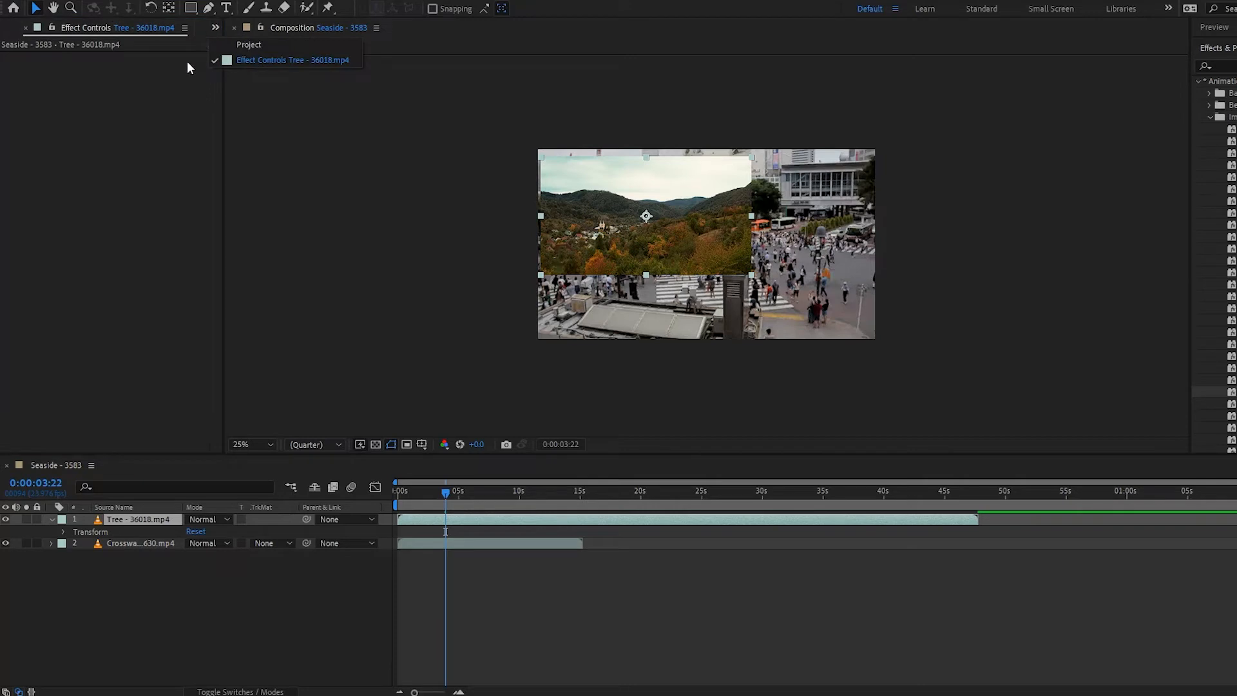
pyautogui.click(231, 45)
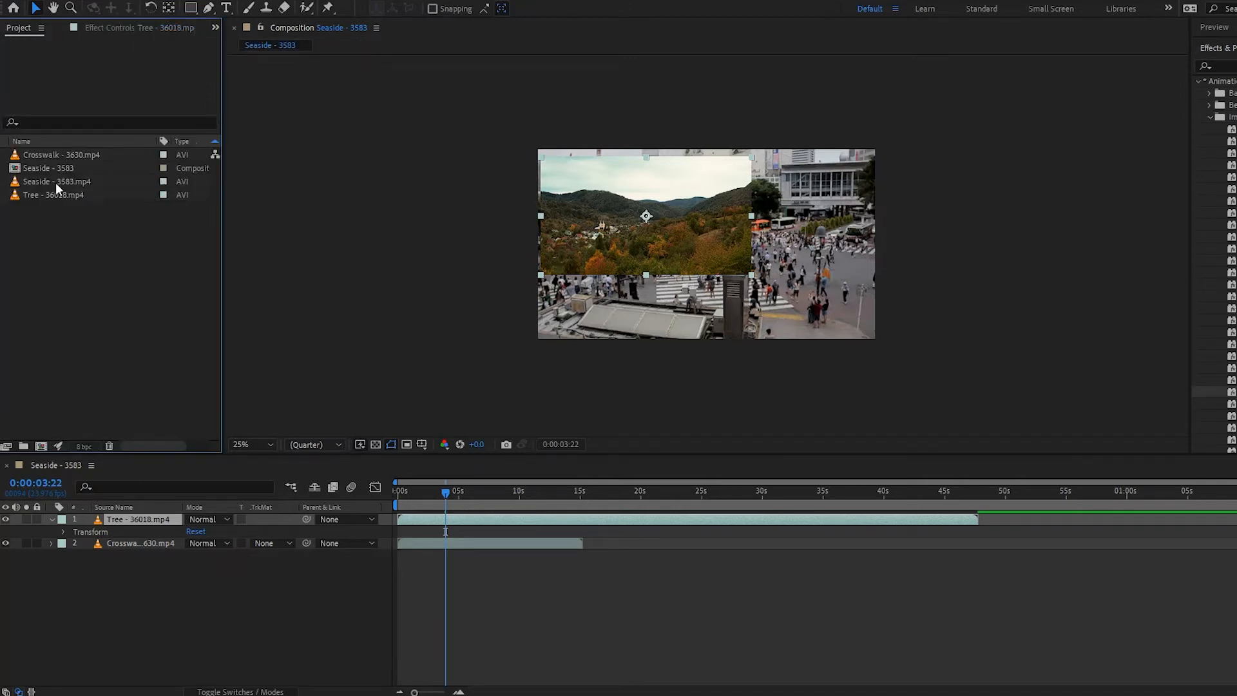
pyautogui.moveTo(55, 183); pyautogui.dragTo(157, 516)
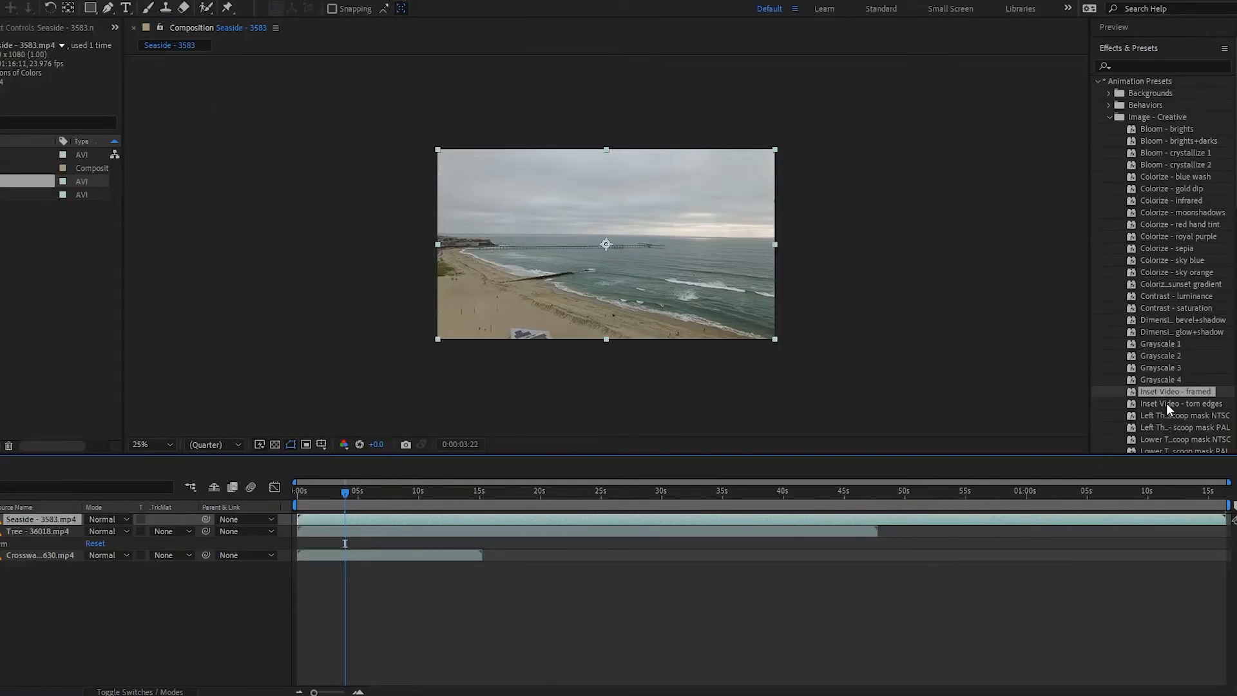
# - Apply the Inset Video - torn edges preset to the Seaside layer and move its inset to the right
pyautogui.moveTo(1155, 406); pyautogui.dragTo(23, 522)
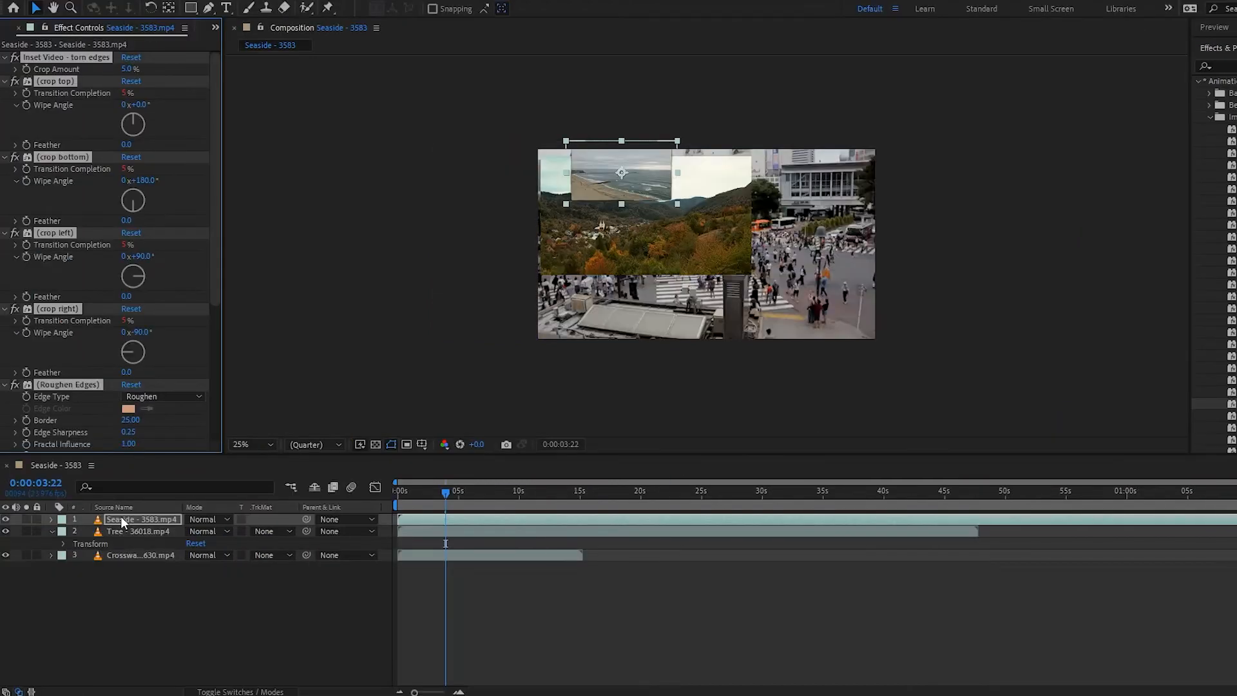
pyautogui.moveTo(619, 186); pyautogui.dragTo(784, 231)
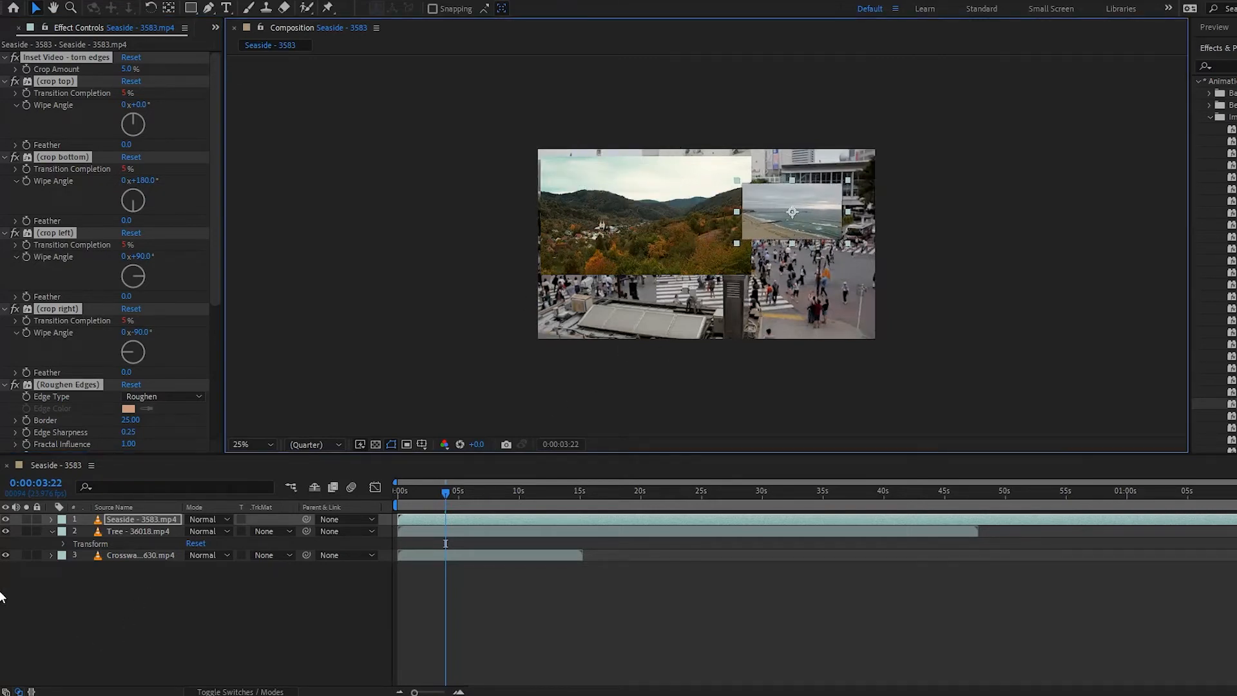
# - Hide the Tree layer and enlarge the Seaside inset over the crosswalk, nudging it into place
pyautogui.click(6, 531)
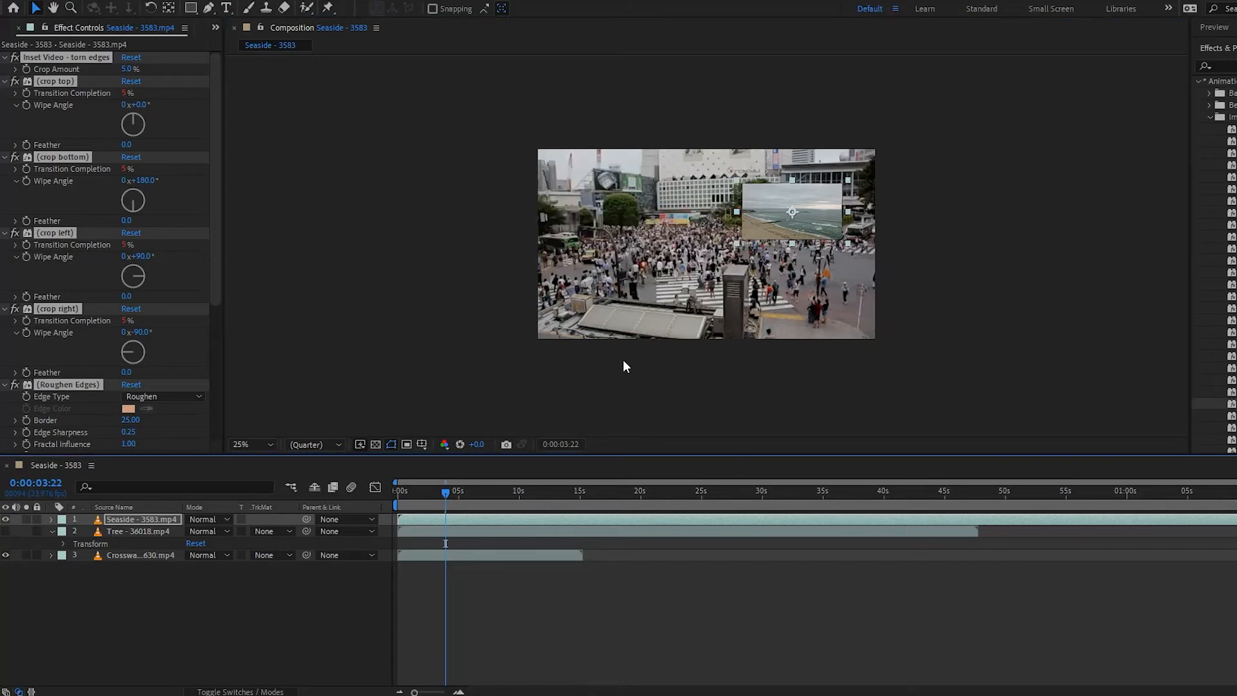
pyautogui.moveTo(834, 216); pyautogui.dragTo(736, 231)
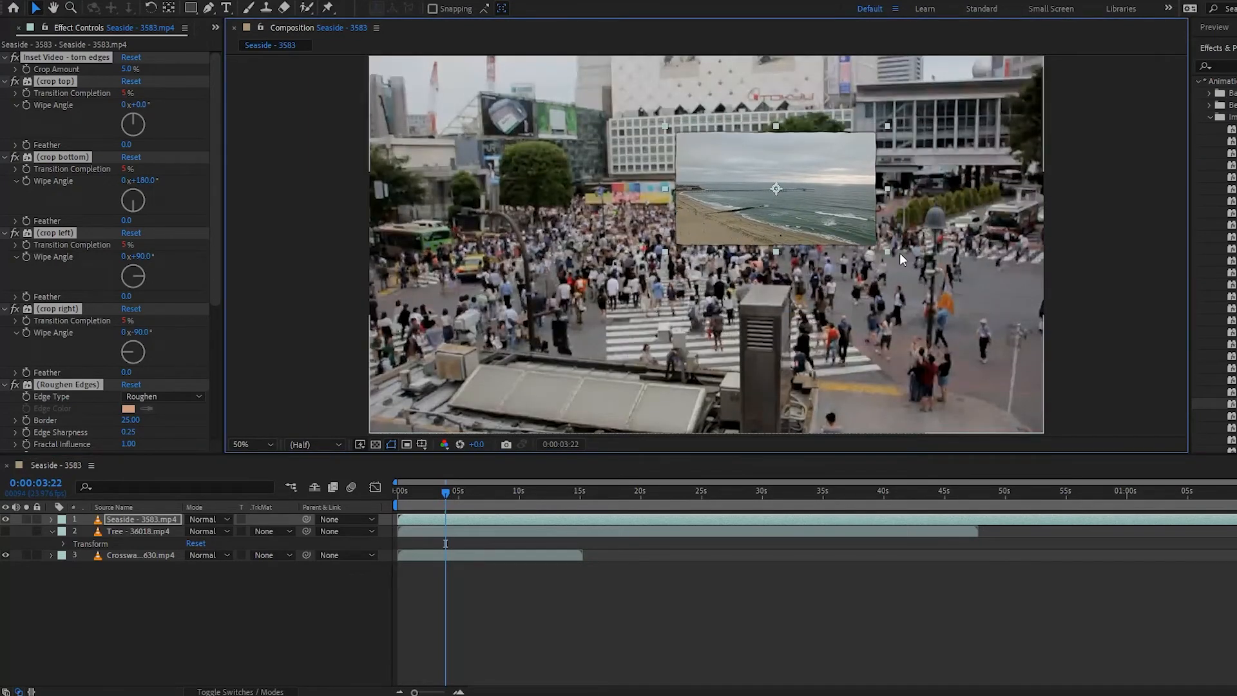
pyautogui.moveTo(888, 253); pyautogui.dragTo(1002, 397)
pyautogui.moveTo(771, 179); pyautogui.dragTo(782, 200)
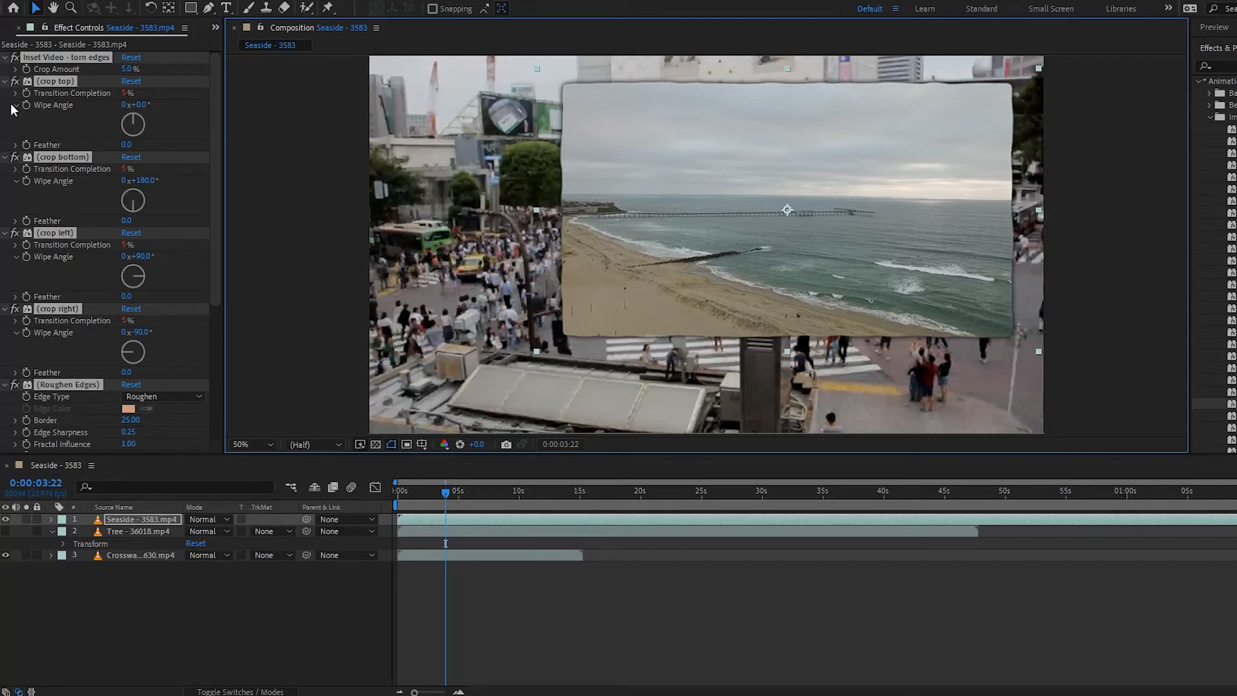
# - Collapse the Seaside effects and toggle the Roughen Edges effect off and back on
pyautogui.keyDown('ctrl'); pyautogui.click(6, 84); pyautogui.keyUp('ctrl')
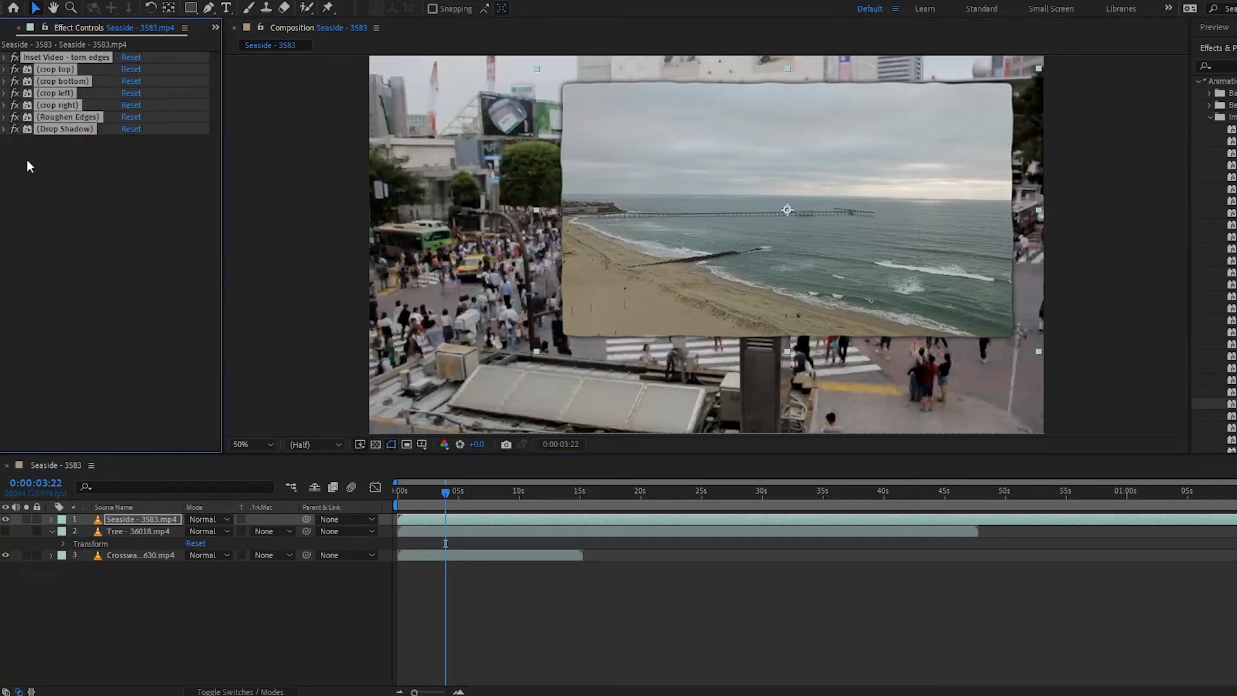
pyautogui.click(58, 175)
pyautogui.click(16, 118)
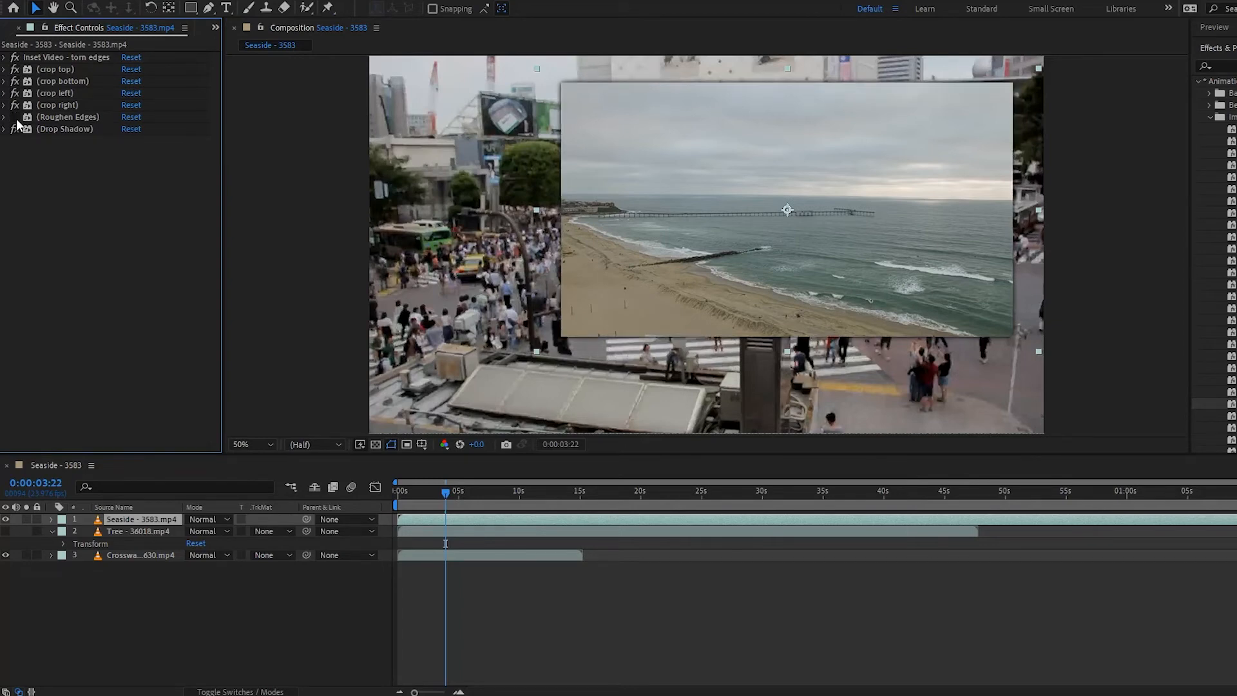
pyautogui.click(15, 118)
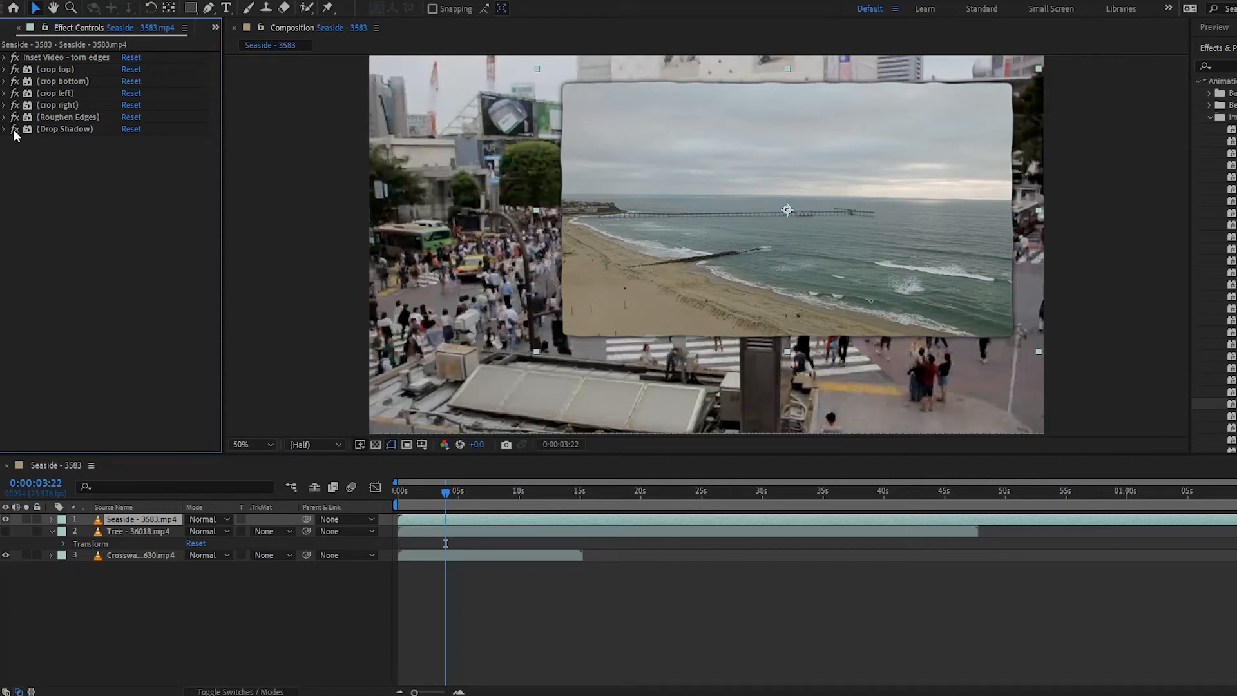
# - Expand Roughen Edges and set its Border to 46
pyautogui.click(5, 119)
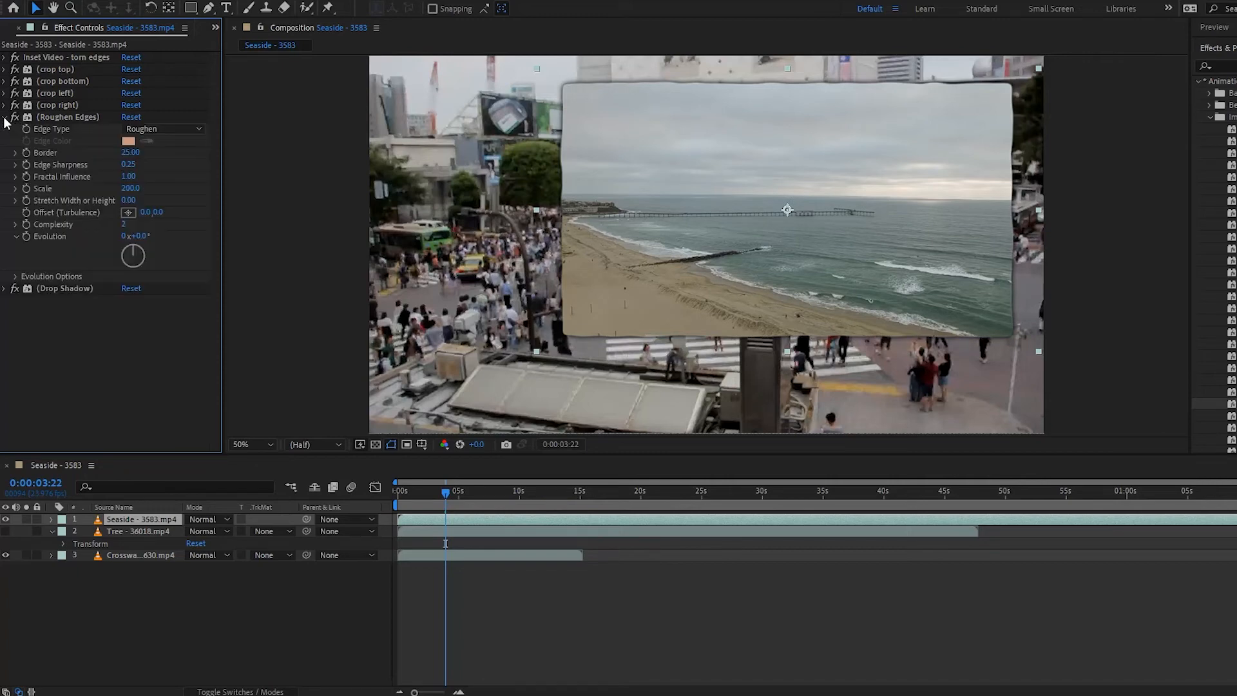
pyautogui.moveTo(131, 154); pyautogui.dragTo(234, 123)
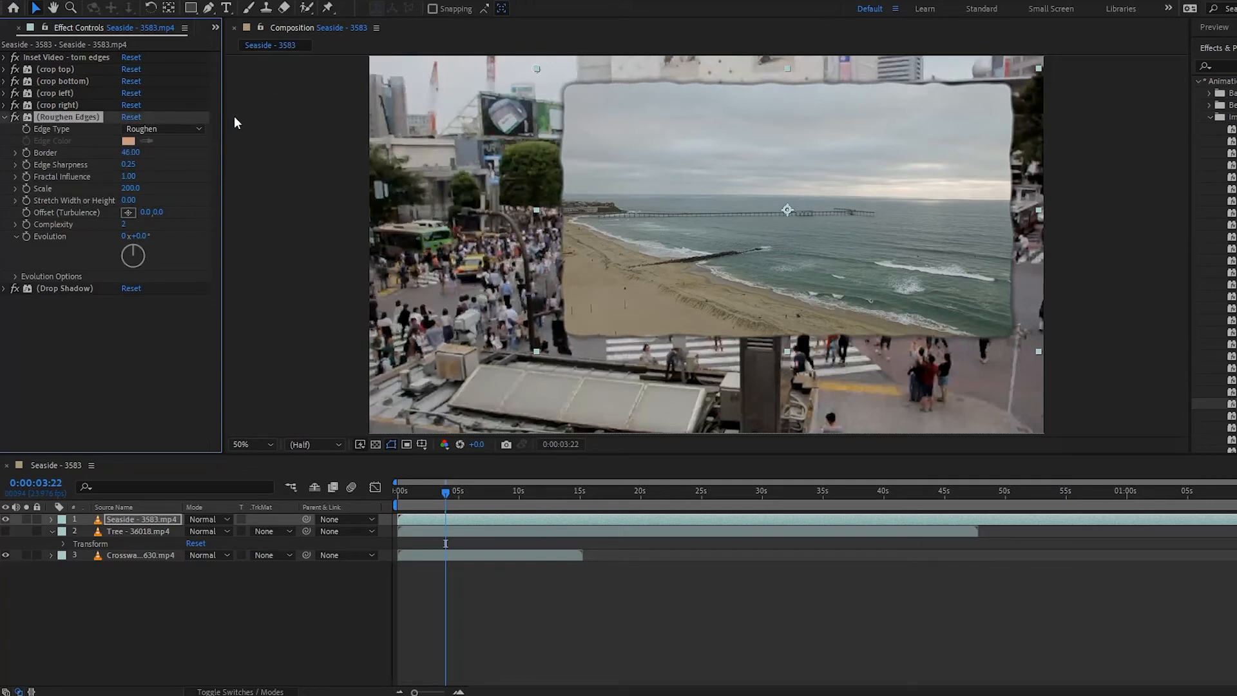
# - Try the Roughen Color and Rusty edge types before setting Edge Type back to Roughen
pyautogui.click(158, 128)
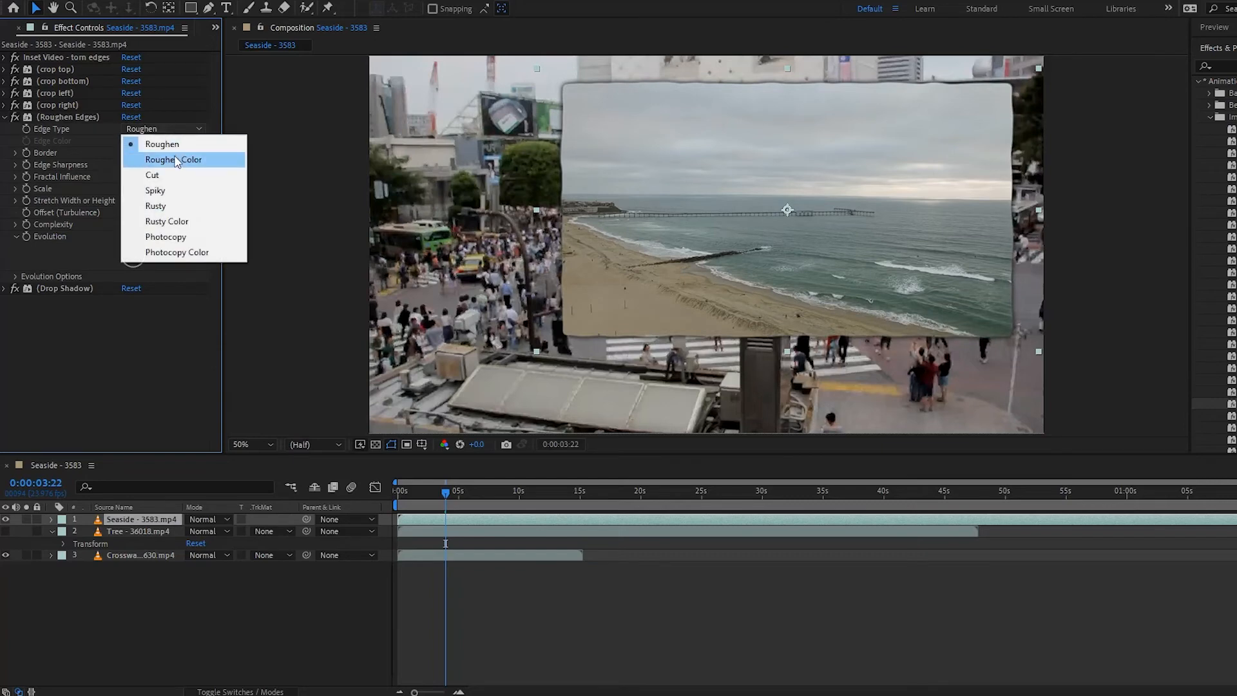
pyautogui.click(175, 159)
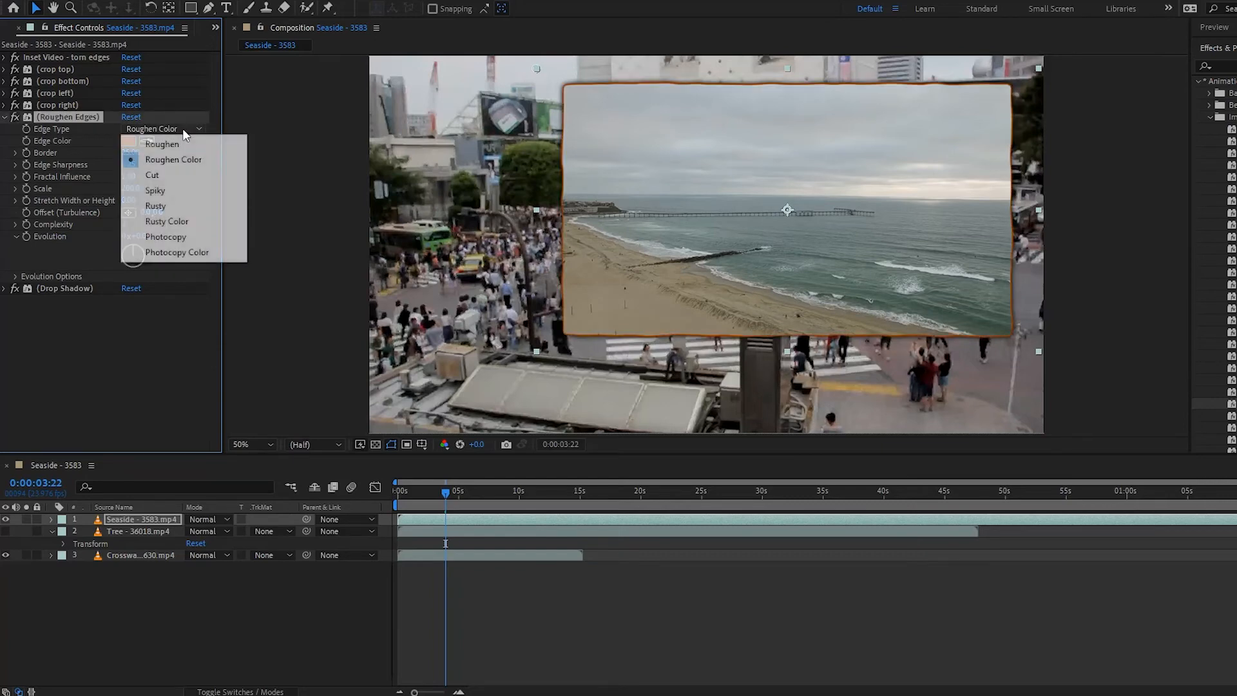
pyautogui.click(183, 129)
pyautogui.click(179, 206)
pyautogui.click(172, 130)
pyautogui.click(166, 142)
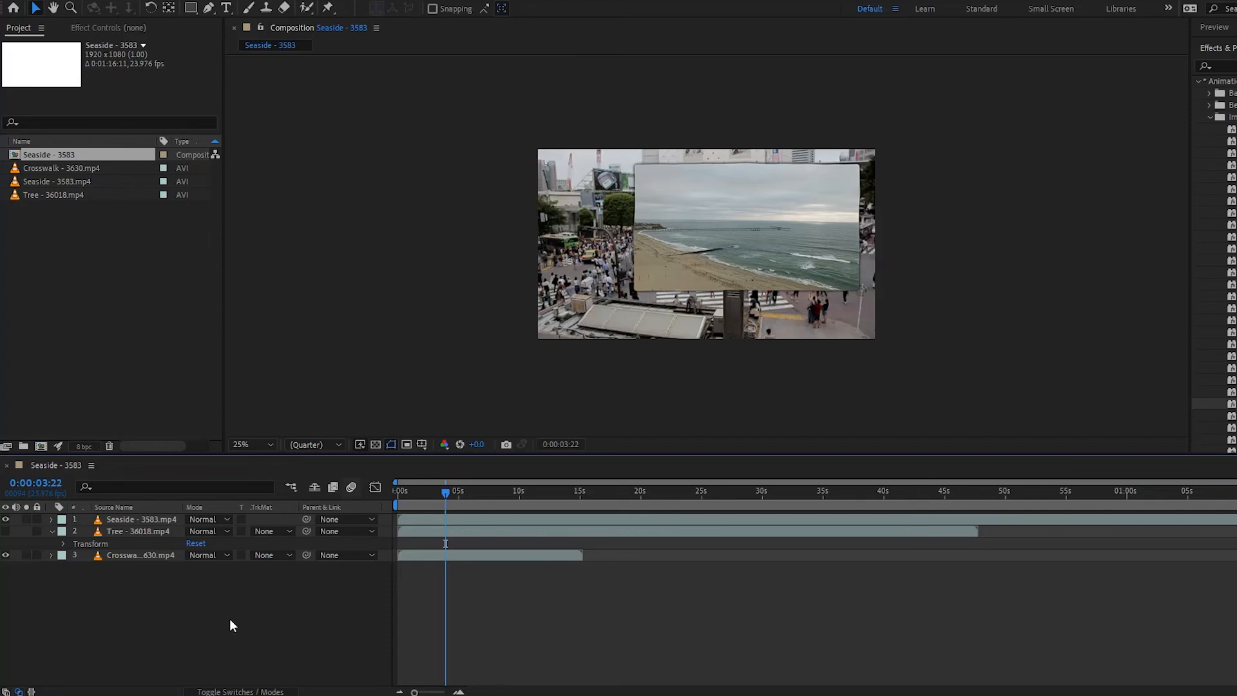
# - Delete all the torn-edges preset effects from the Seaside layer
pyautogui.click(152, 519)
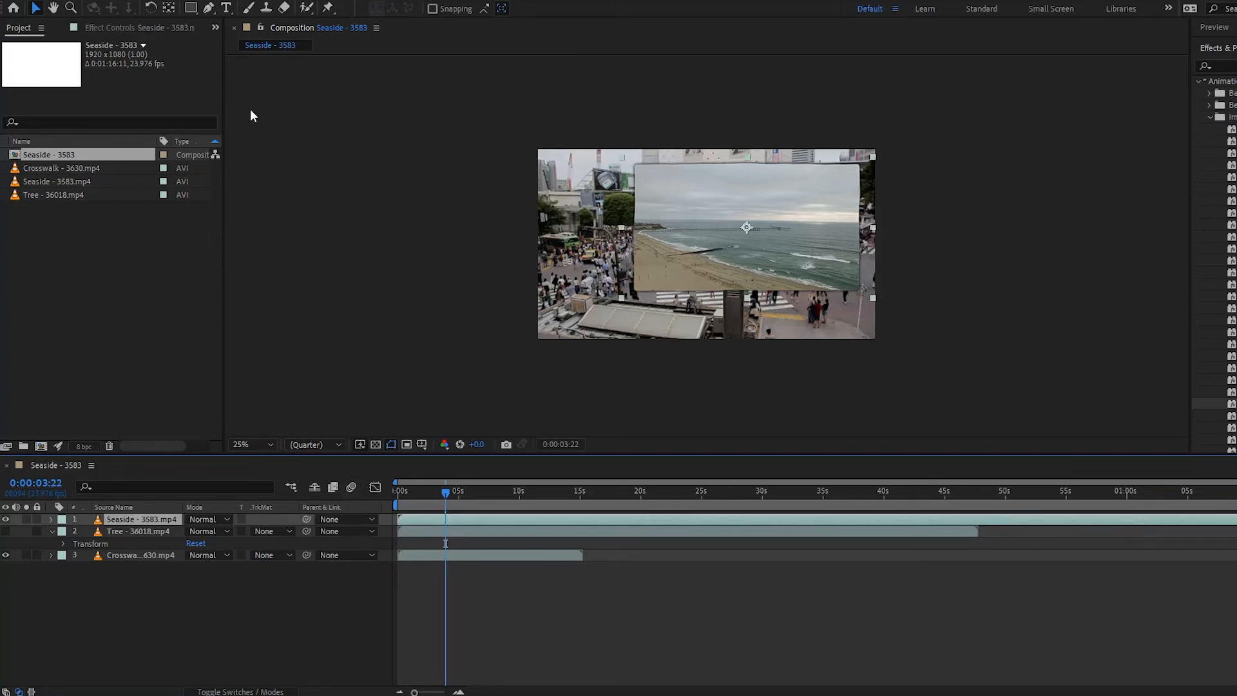
pyautogui.click(106, 29)
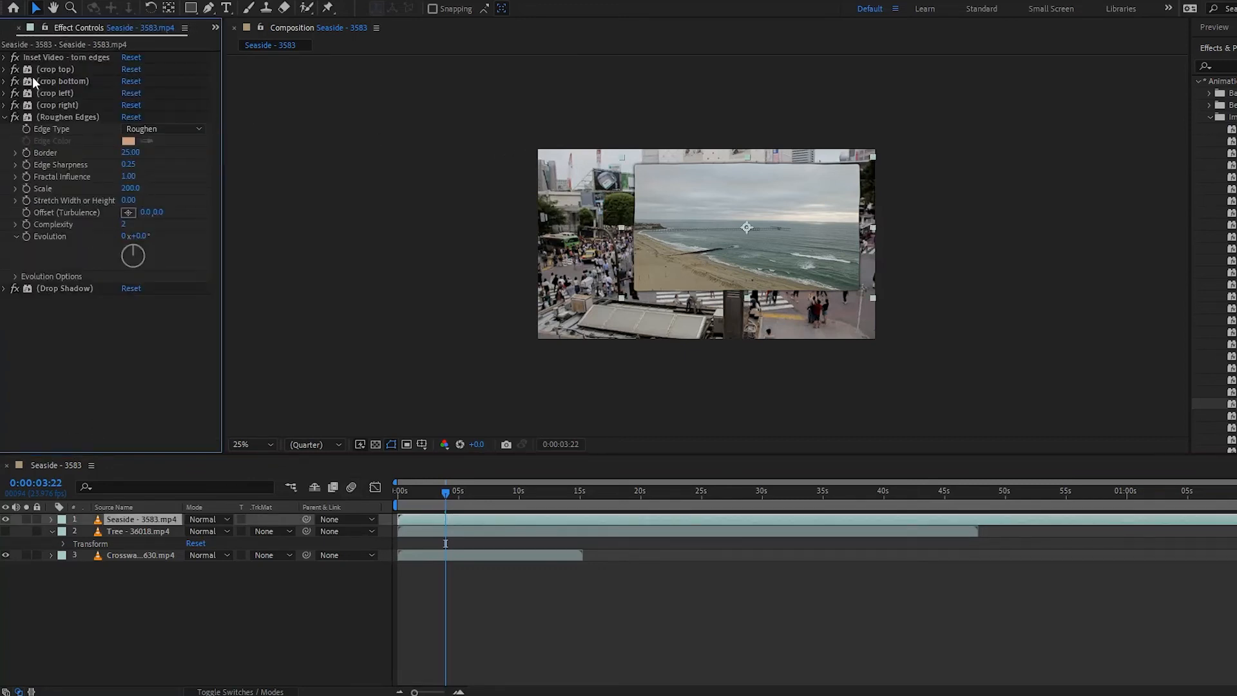
pyautogui.click(43, 57)
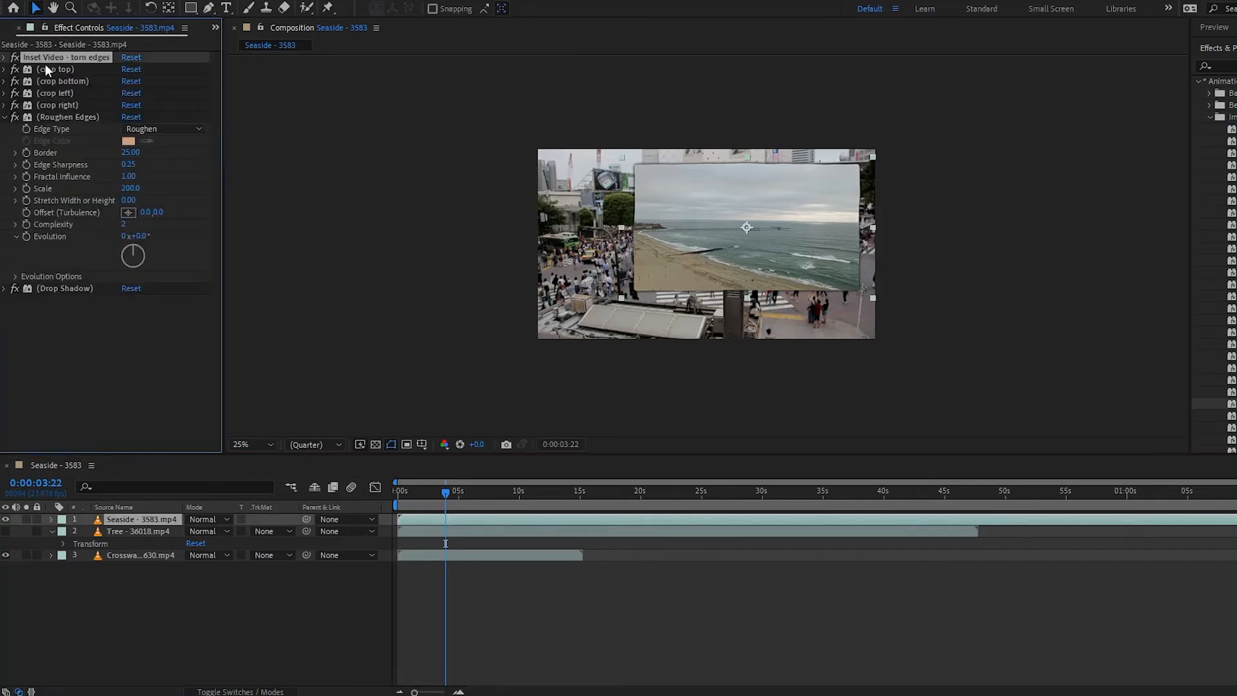
pyautogui.keyDown('shift'); pyautogui.click(62, 288); pyautogui.keyUp('shift')
pyautogui.press('Delete')
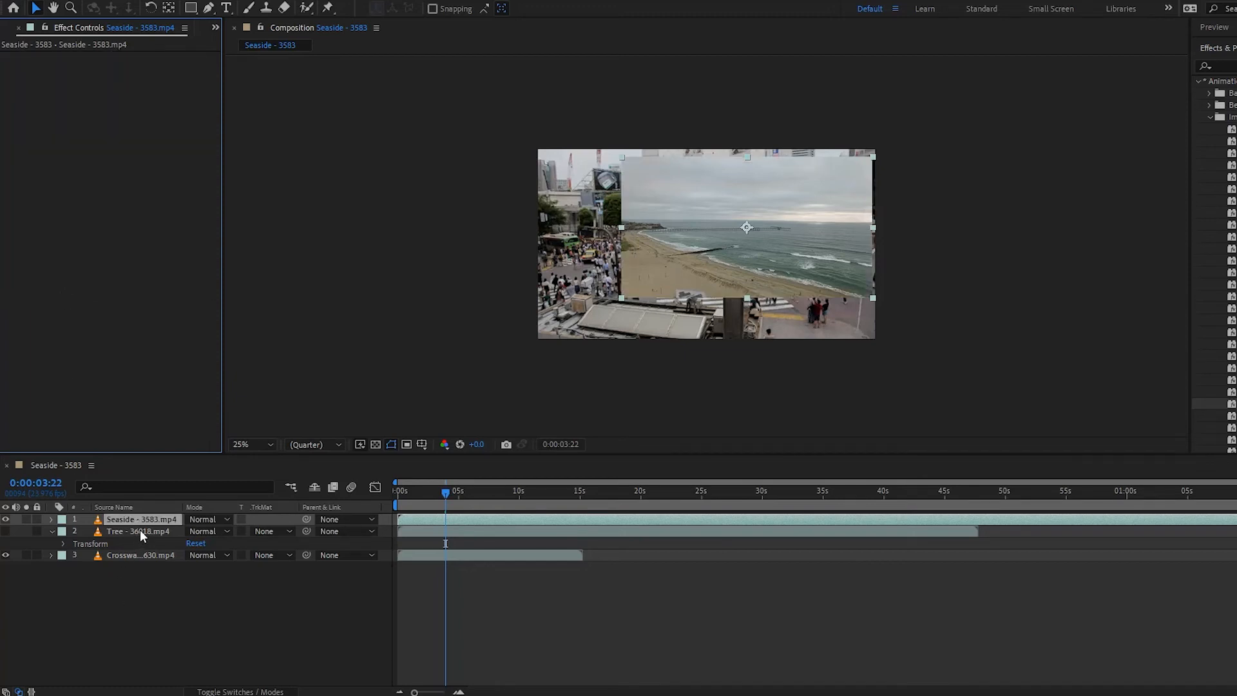
# - Show the Tree layer and shrink the Seaside clip, placing it over the right part of the Tree inset
pyautogui.click(5, 531)
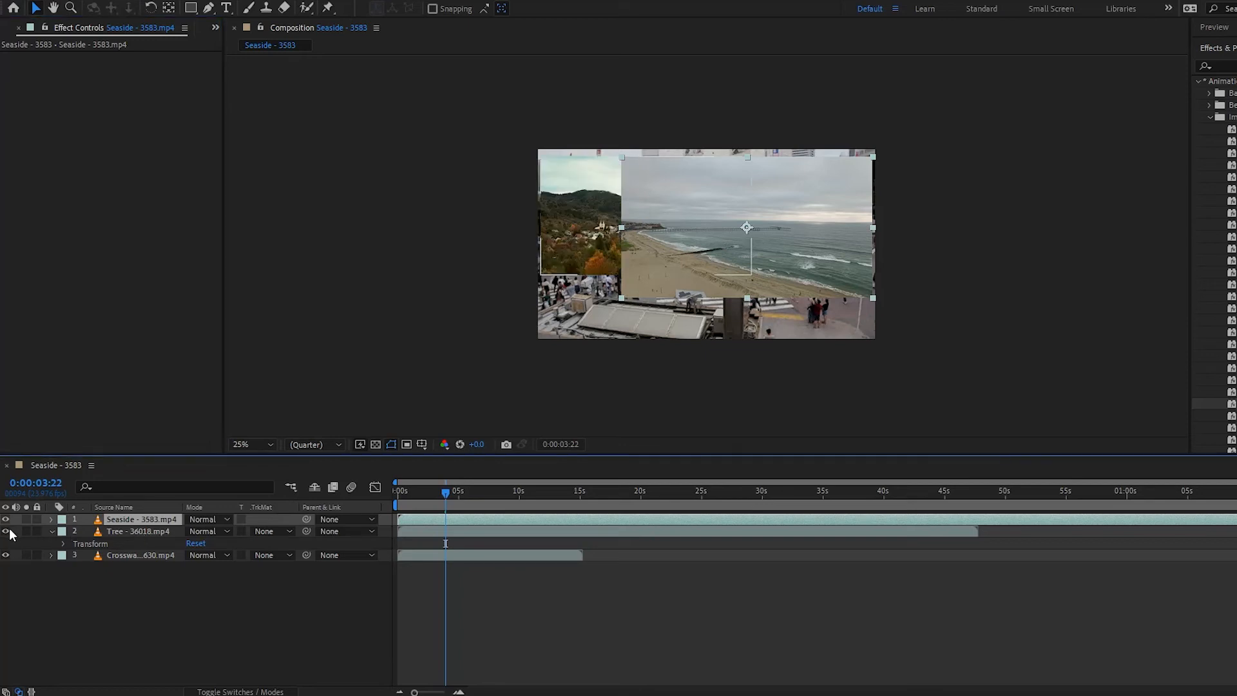
pyautogui.moveTo(743, 250); pyautogui.dragTo(814, 241)
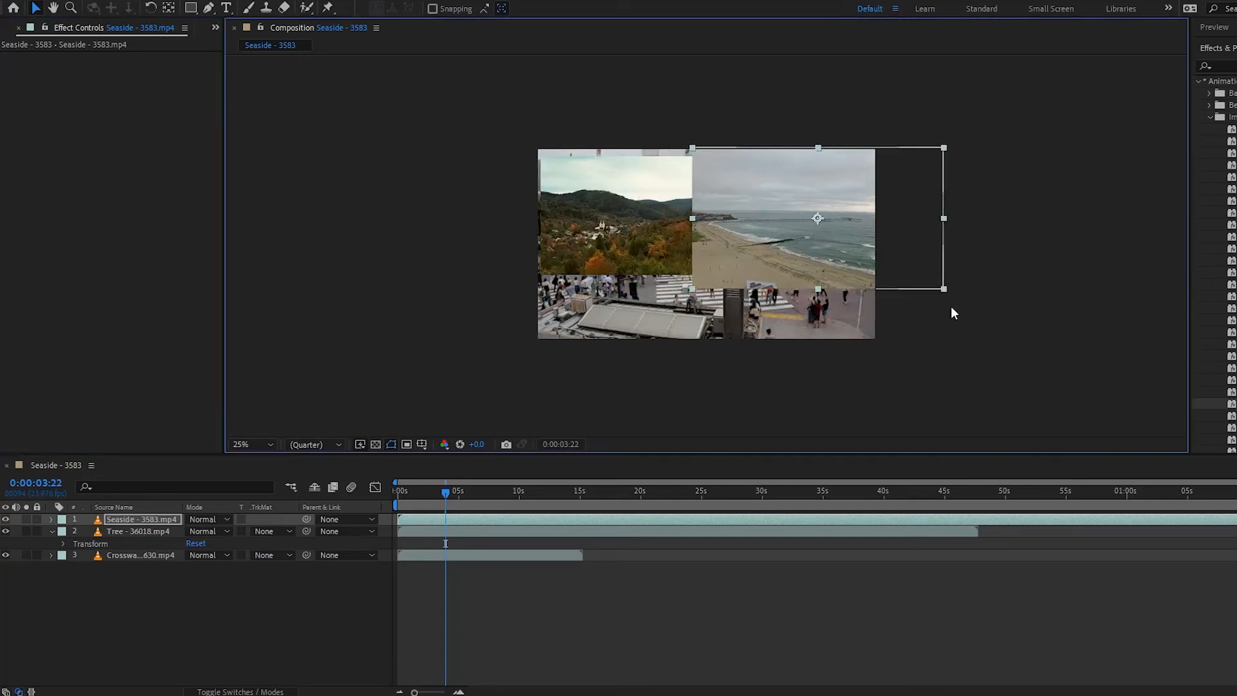
pyautogui.click(942, 145)
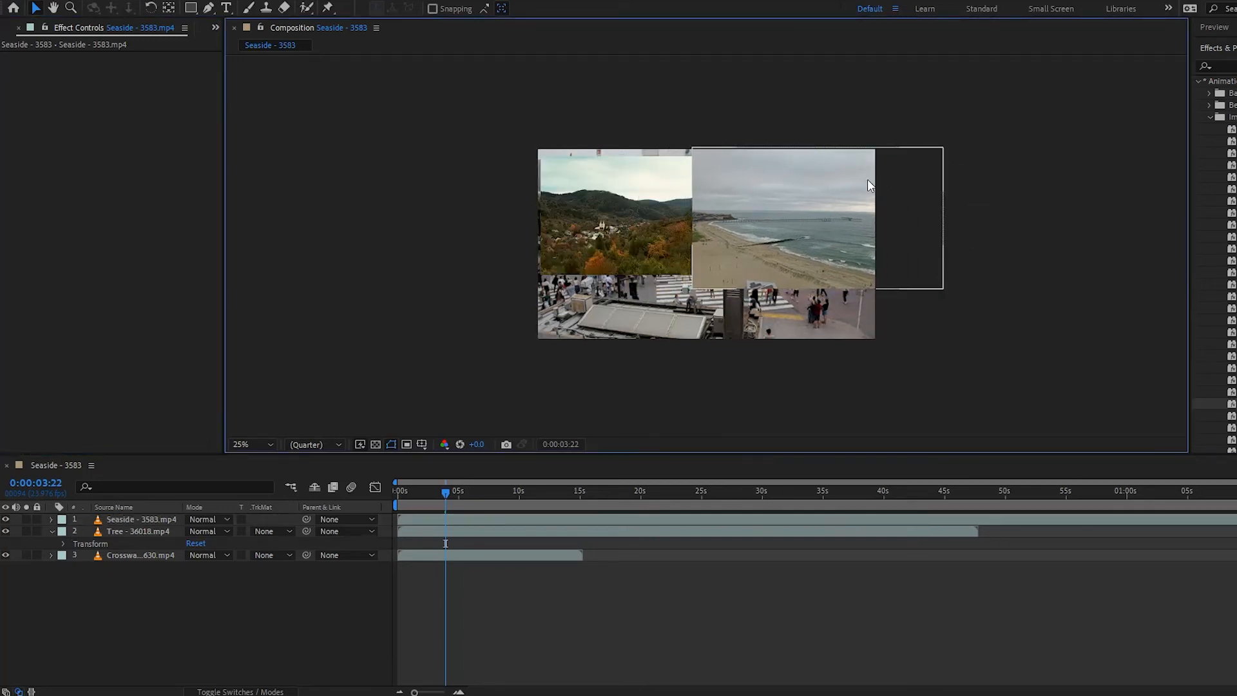
pyautogui.click(918, 161)
pyautogui.moveTo(944, 145); pyautogui.dragTo(754, 211)
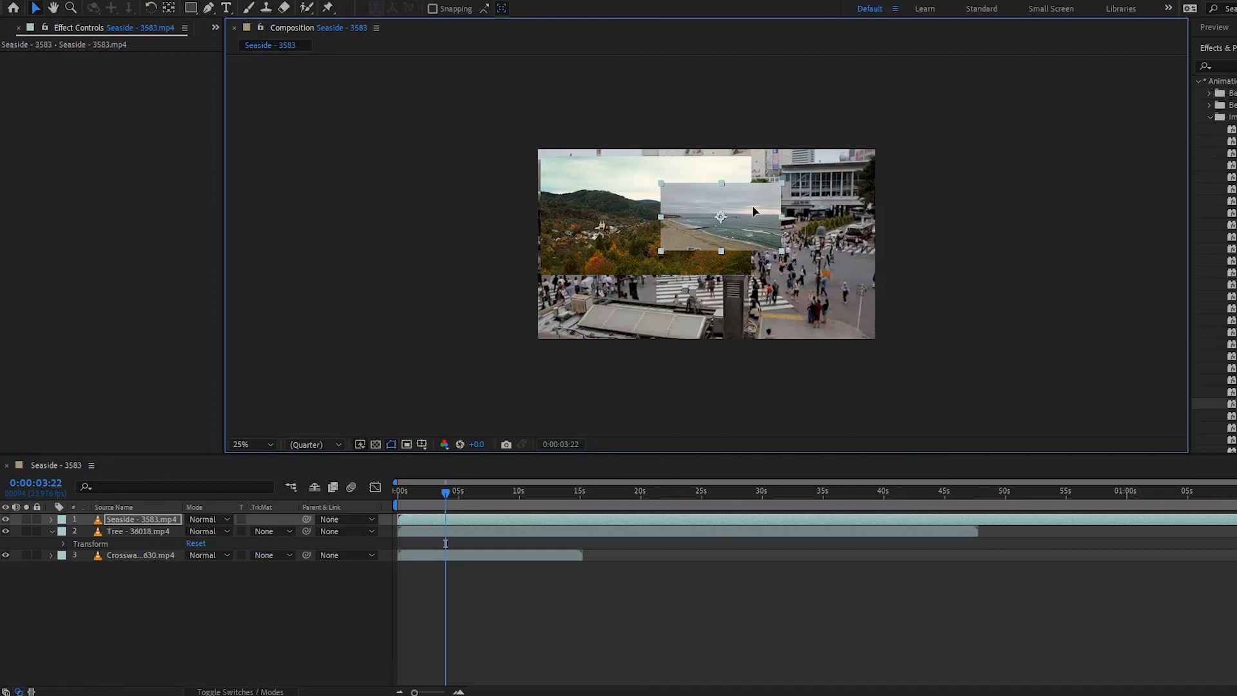
# - Pre-compose the Seaside and Tree layers into a new composition, moving all attributes into it
pyautogui.click(134, 545)
pyautogui.click(132, 532)
pyautogui.keyDown('shift'); pyautogui.click(131, 518); pyautogui.keyUp('shift')
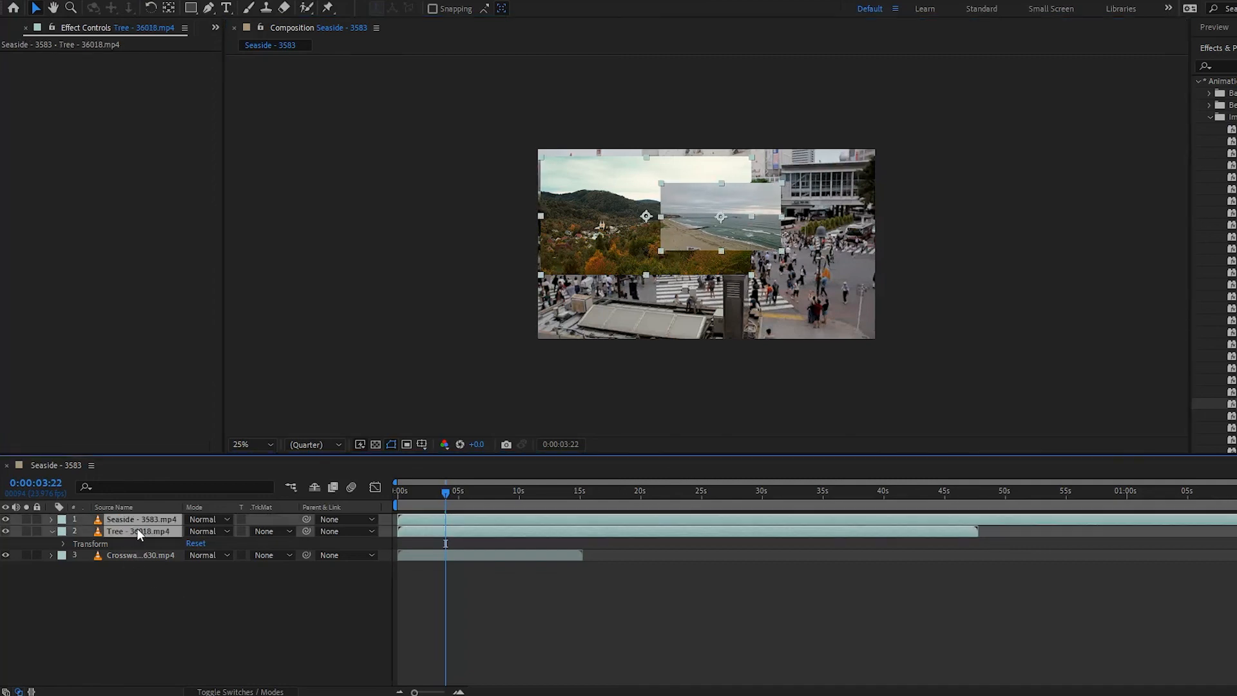
pyautogui.rightClick(137, 527)
pyautogui.click(224, 450)
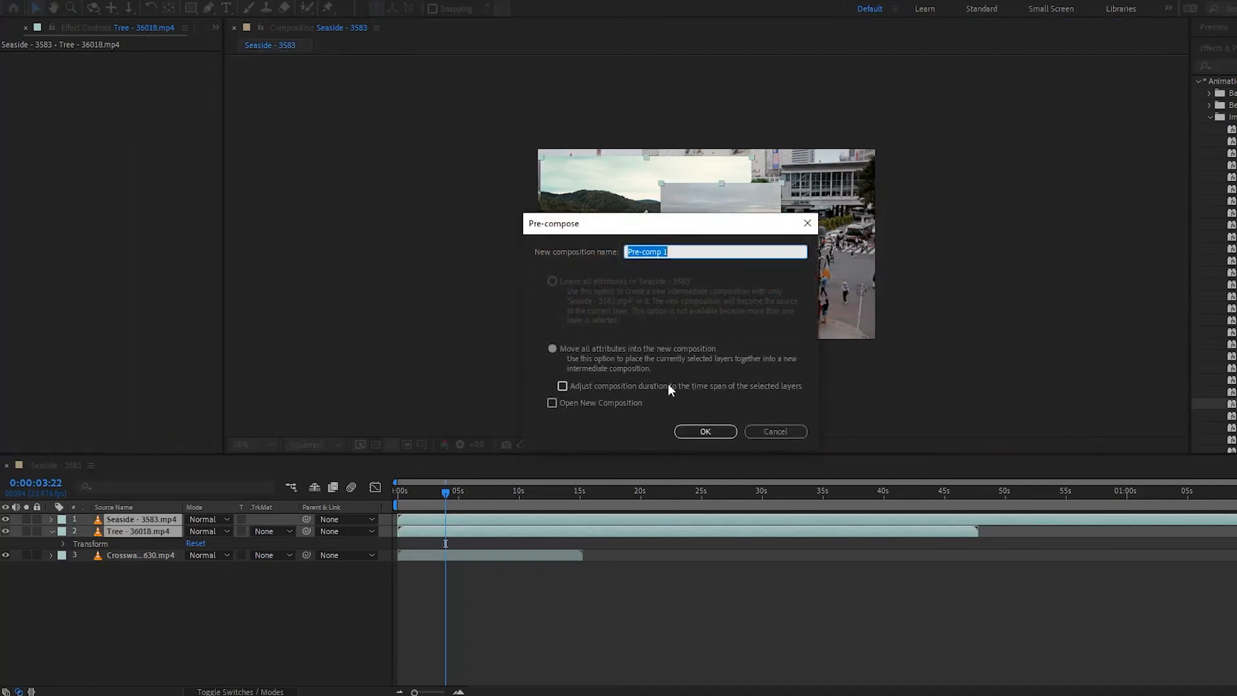
pyautogui.click(706, 431)
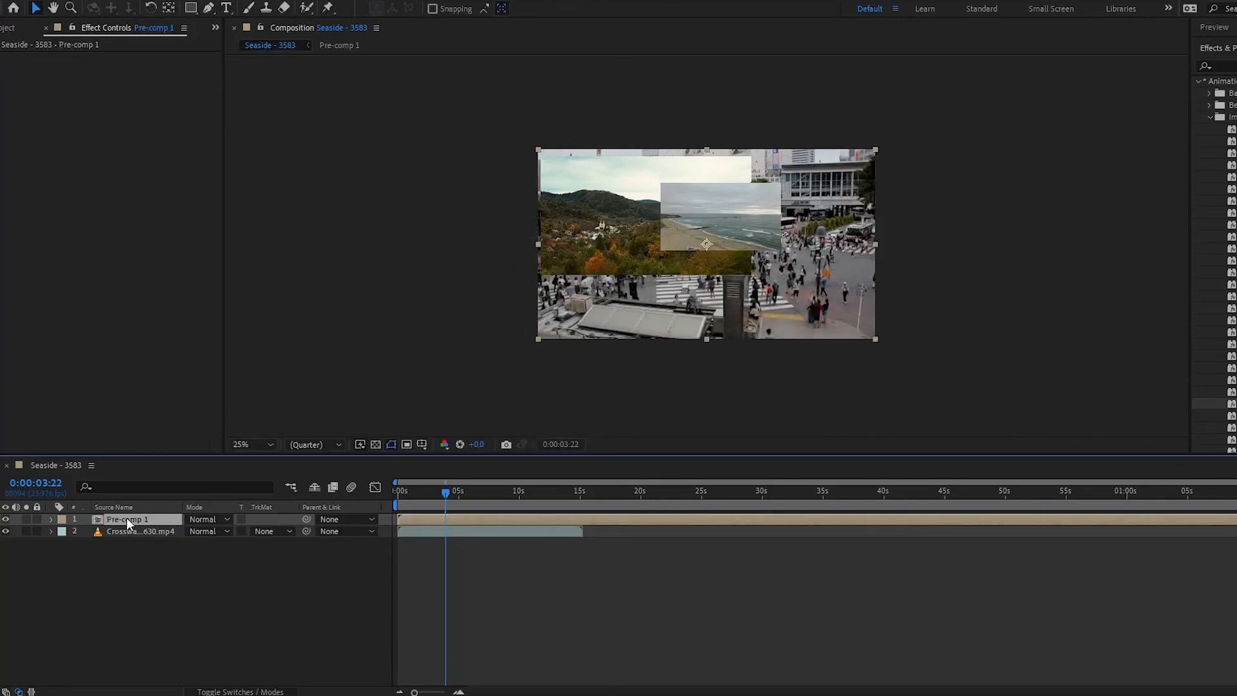
# - Apply the Inset Video - torn edges preset to the pre-comp and move its inset toward the center
pyautogui.moveTo(1162, 402); pyautogui.dragTo(38, 523)
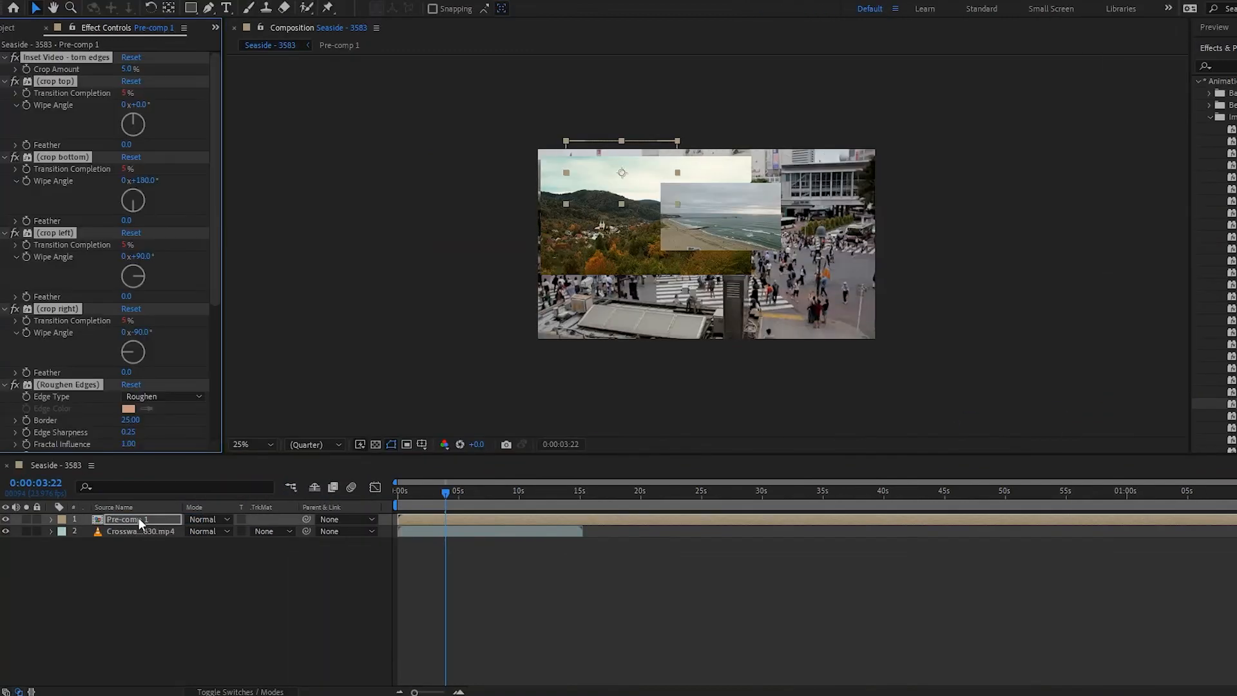
pyautogui.moveTo(610, 165); pyautogui.dragTo(674, 268)
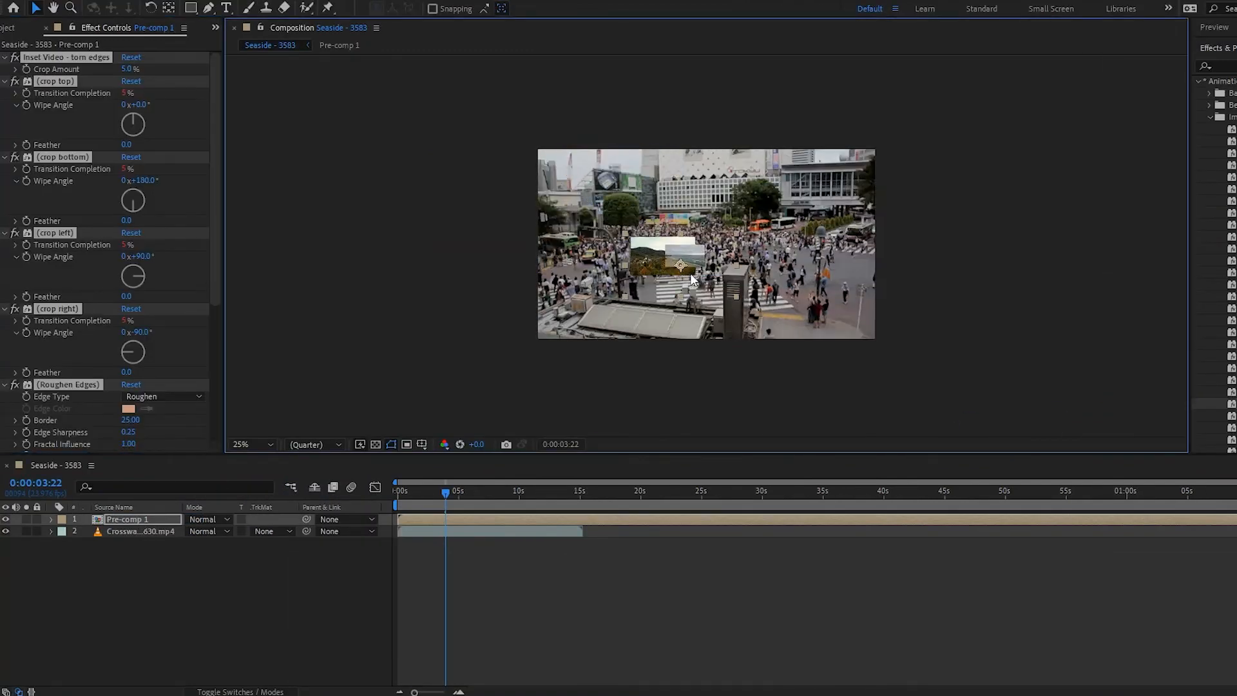
pyautogui.scroll(4, 674, 269)
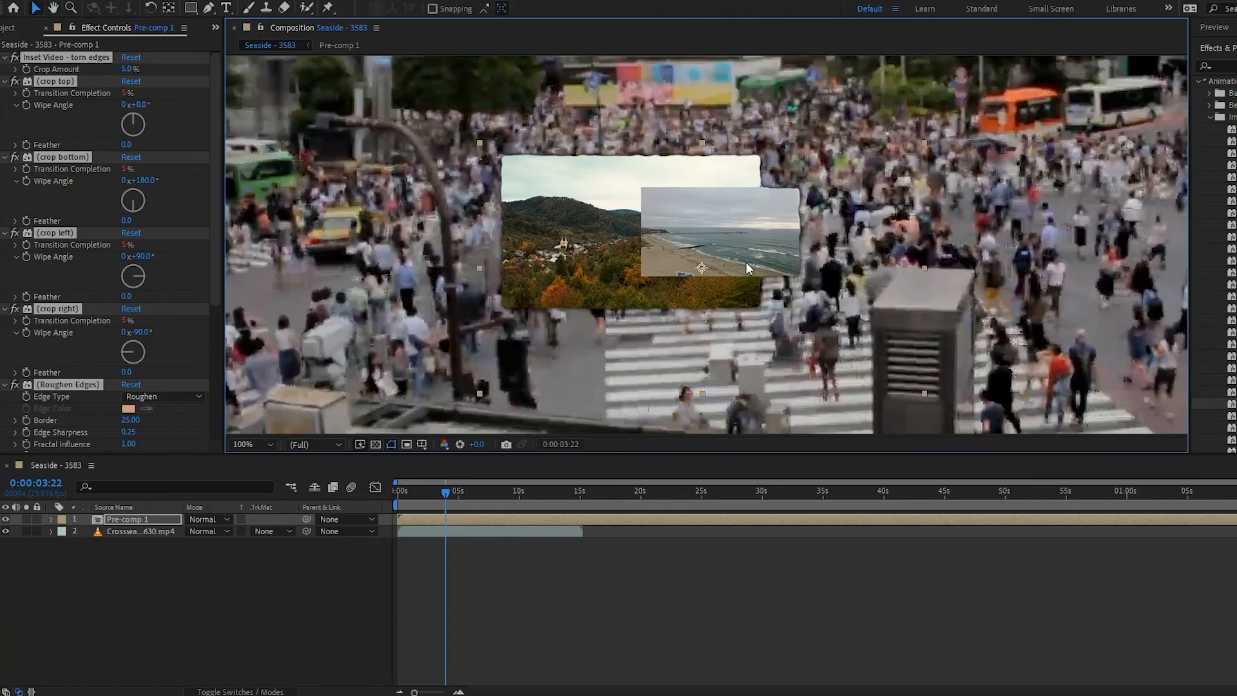